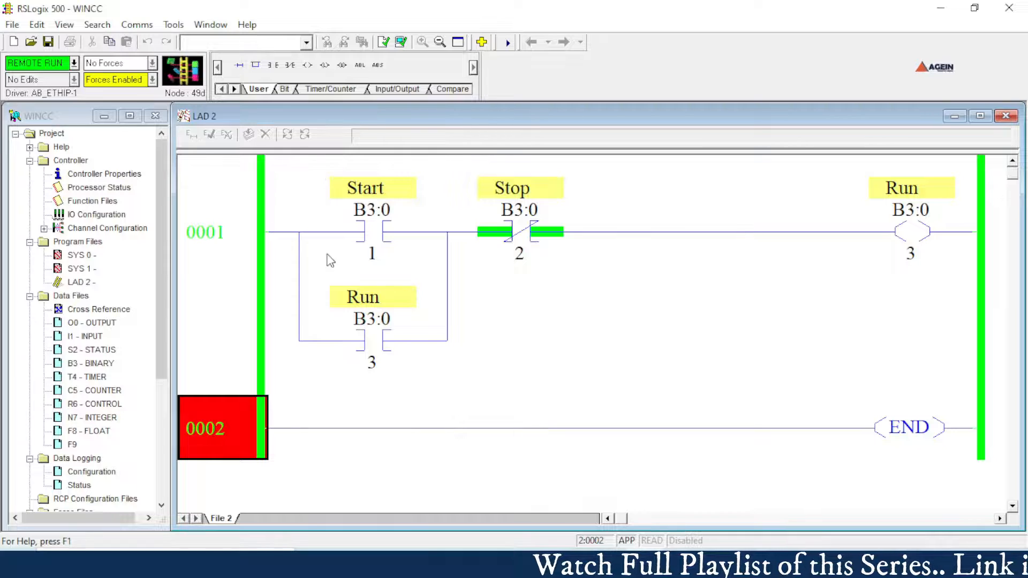
# Examine the Start contact, Stop contact and Run coil in rung 0001 of the ladder program
pyautogui.click(375, 198)
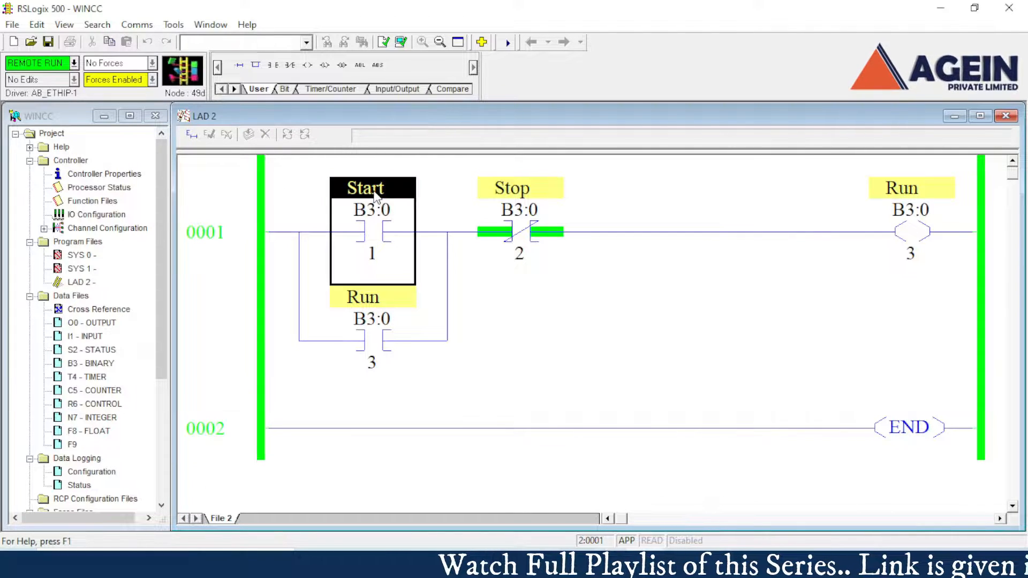
pyautogui.click(517, 209)
pyautogui.click(892, 215)
pyautogui.click(517, 209)
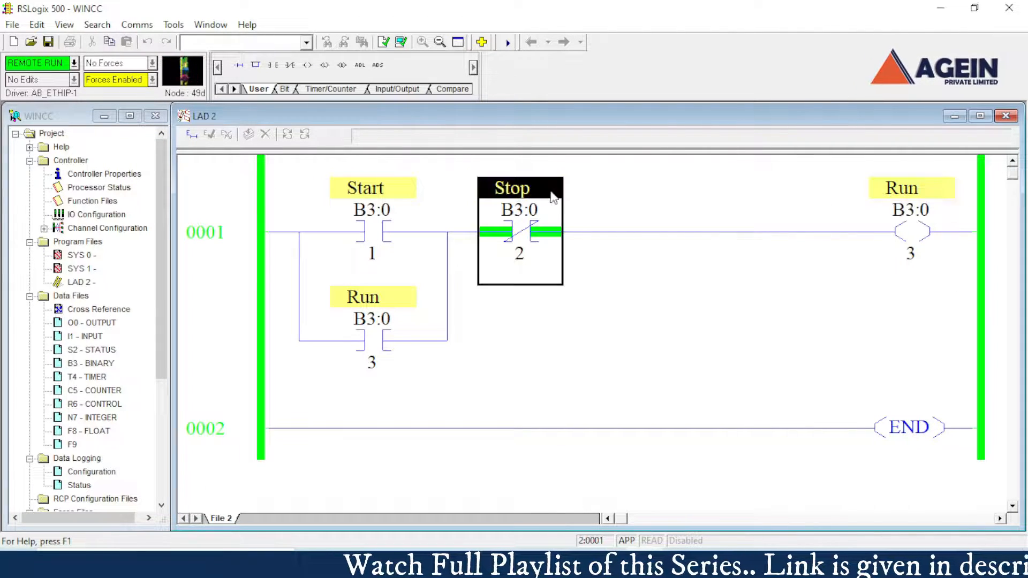
pyautogui.click(893, 212)
pyautogui.click(379, 229)
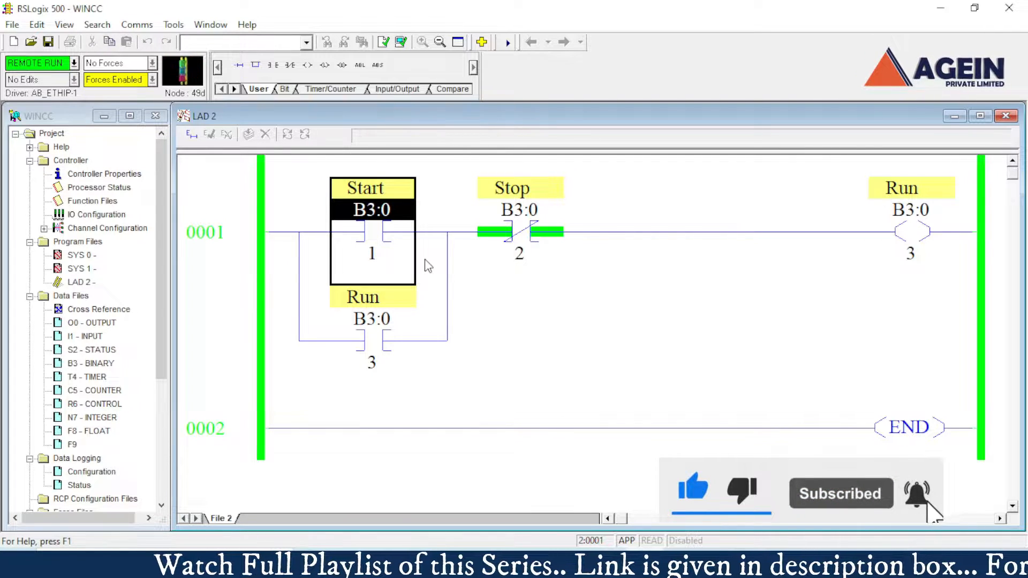
pyautogui.click(381, 193)
pyautogui.click(531, 192)
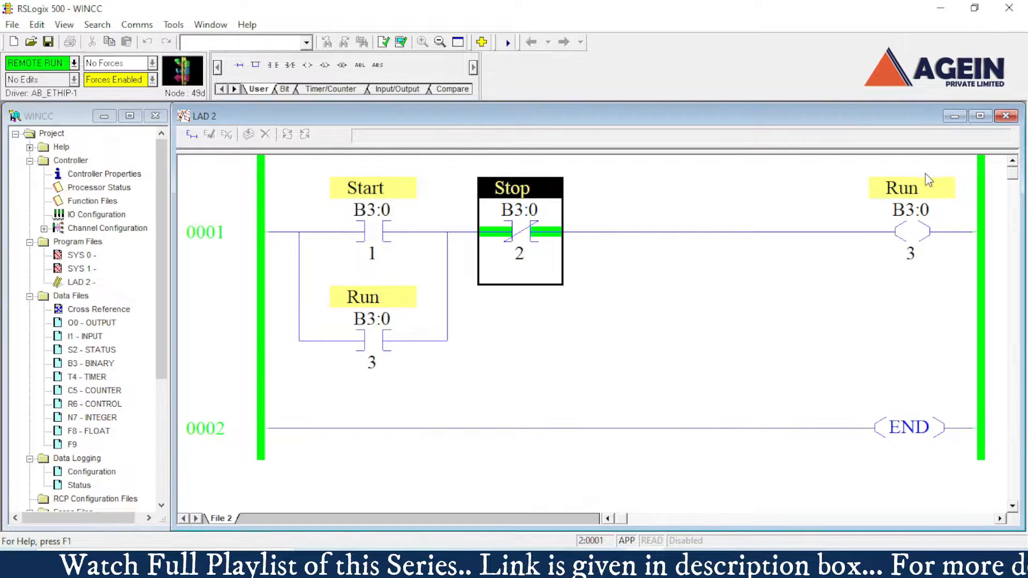
pyautogui.click(928, 183)
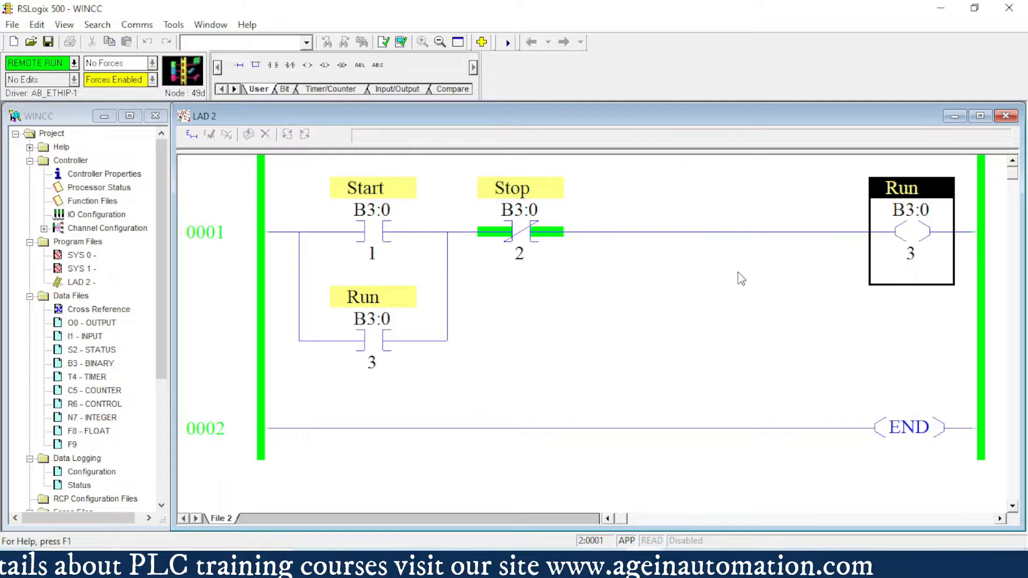
# Switch to WinCC Explorer and add the Allen Bradley - Ethernet IP driver in Tag Management
pyautogui.moveTo(587, 530)
pyautogui.click(568, 488)
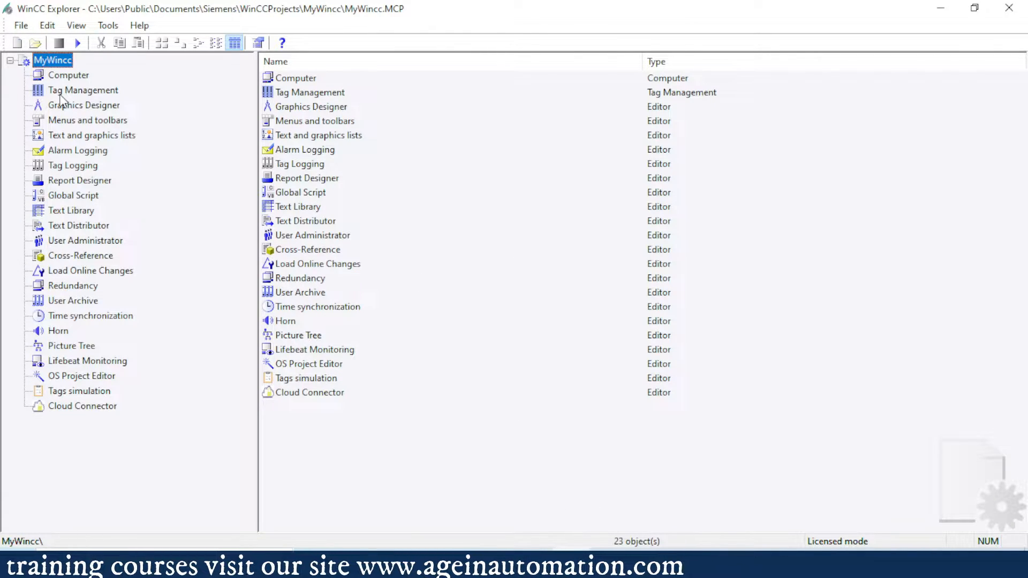
pyautogui.click(80, 91)
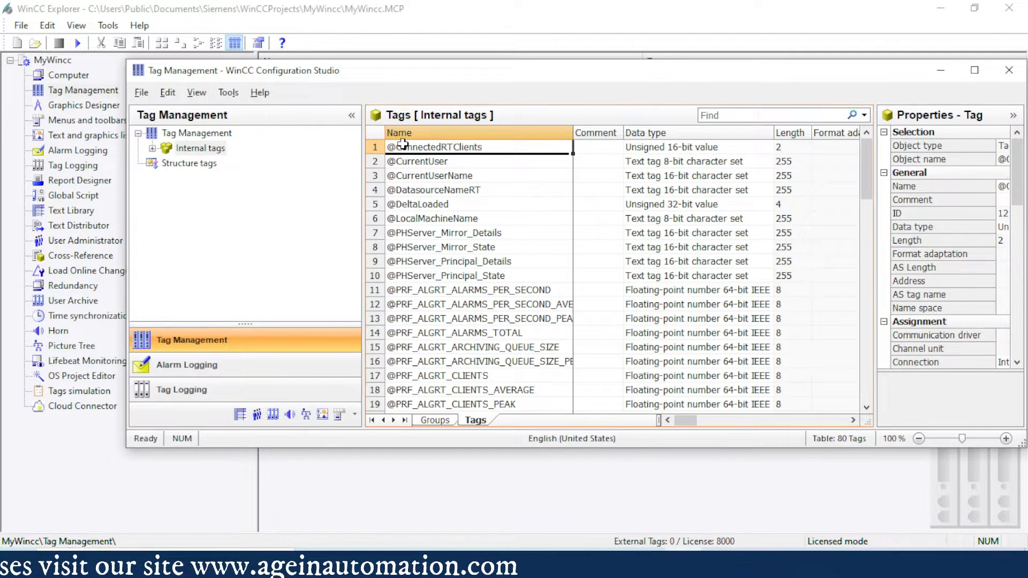
pyautogui.rightClick(185, 135)
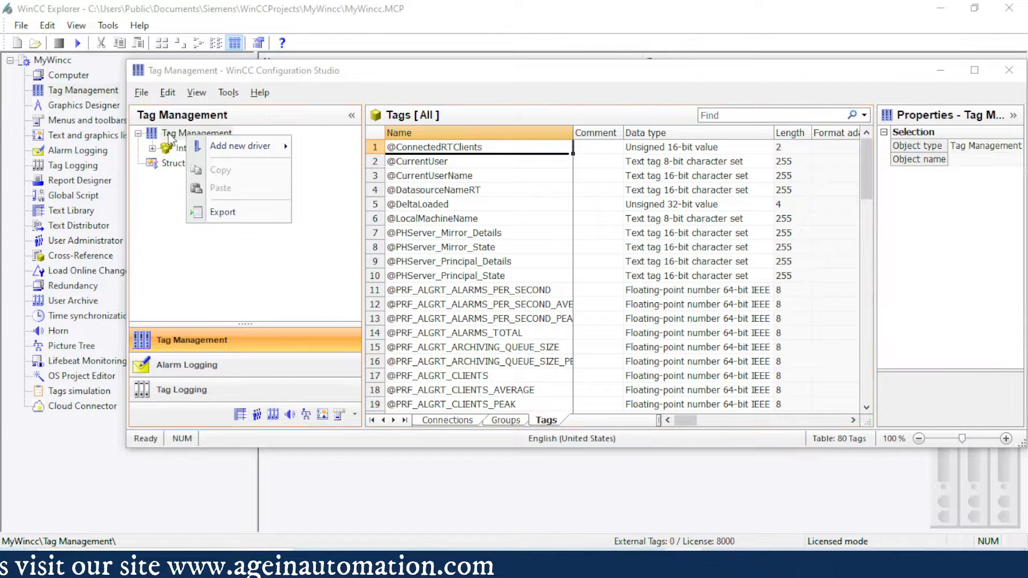
pyautogui.moveTo(263, 148)
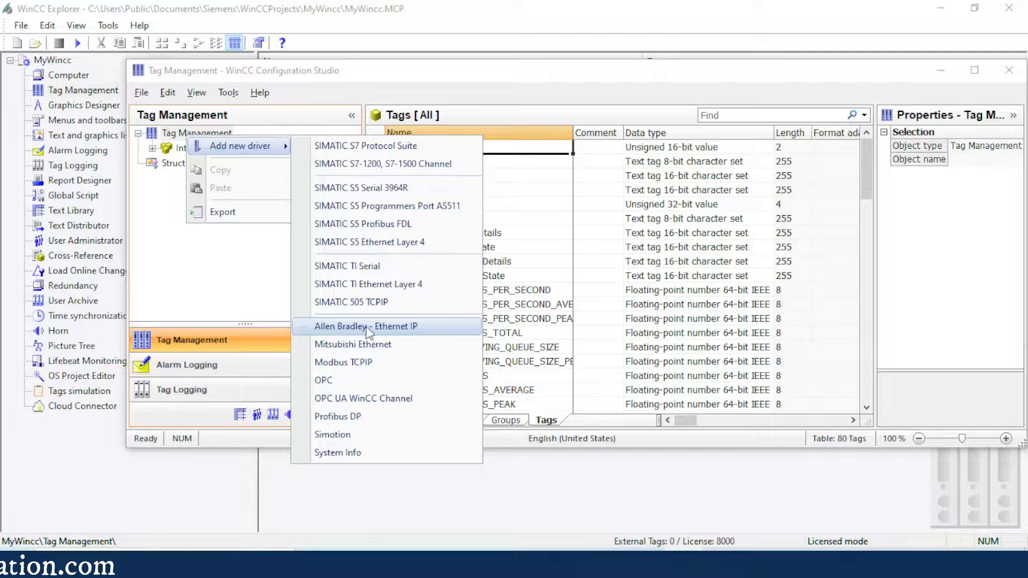
pyautogui.click(396, 328)
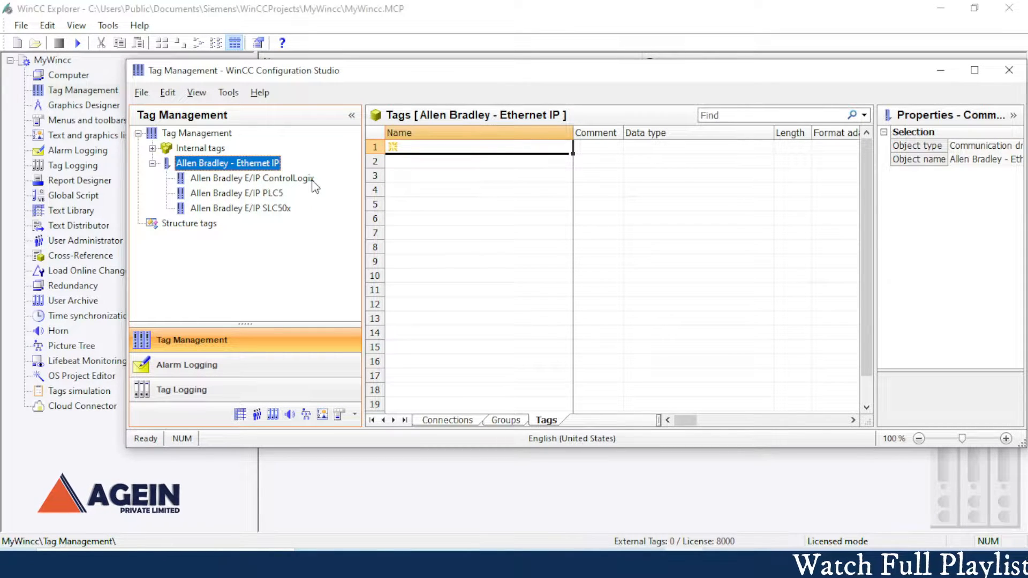
# Create a connection named AB-PLC under the Allen Bradley E/IP SLC50x channel
pyautogui.click(278, 195)
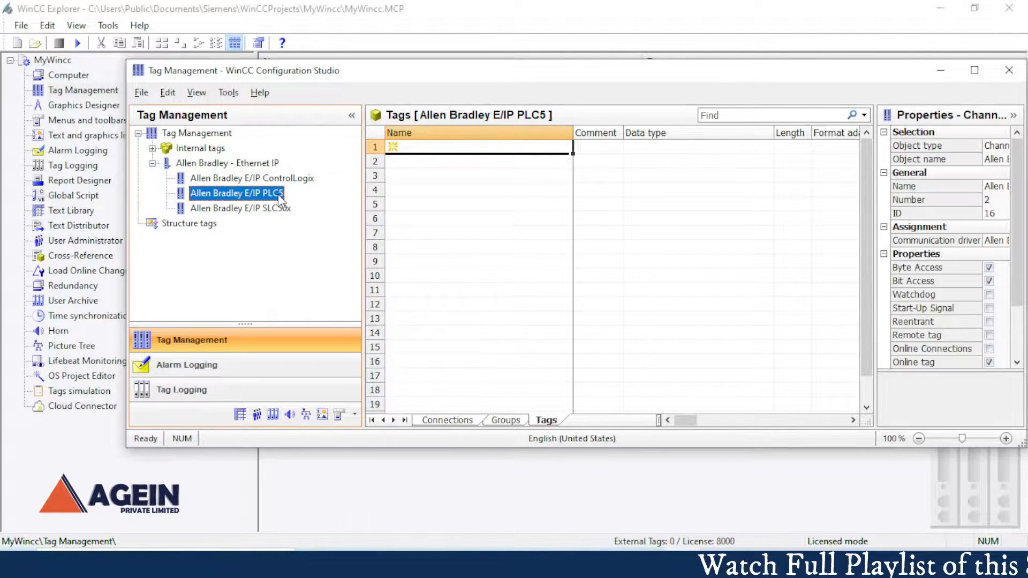
pyautogui.click(218, 210)
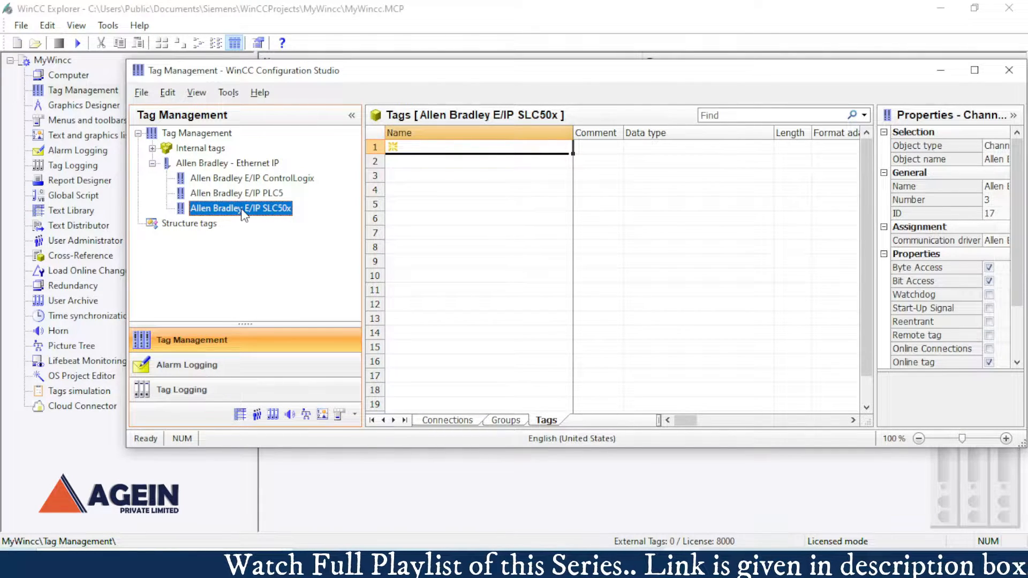
pyautogui.rightClick(245, 213)
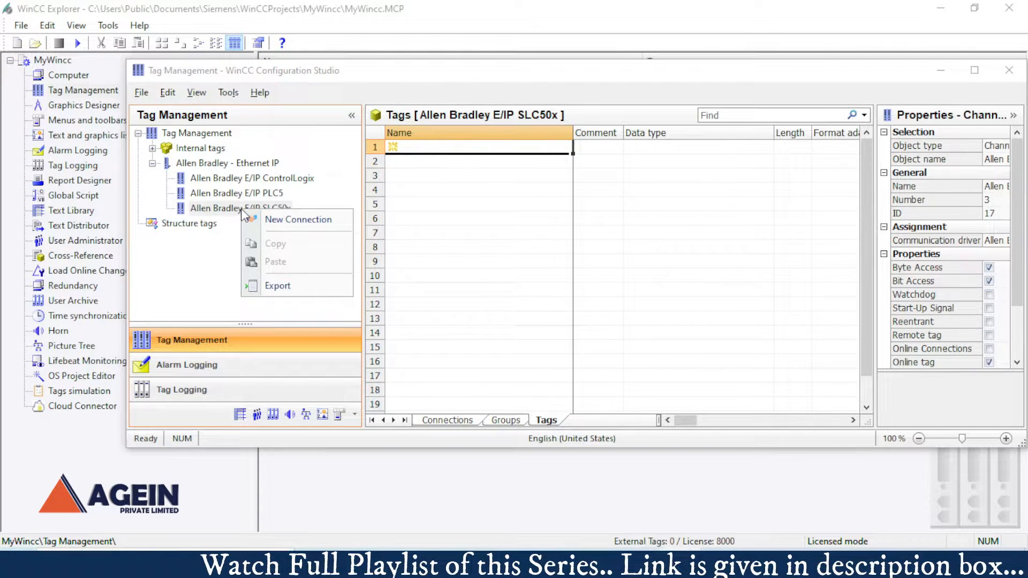
pyautogui.click(304, 220)
pyautogui.click(557, 338)
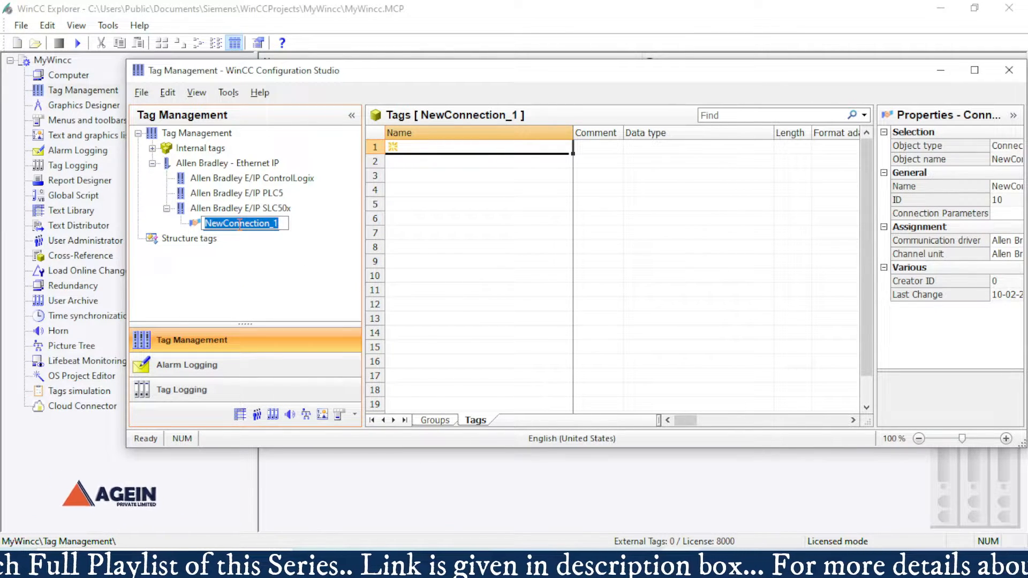
pyautogui.press('capslock')
pyautogui.write('AB-')
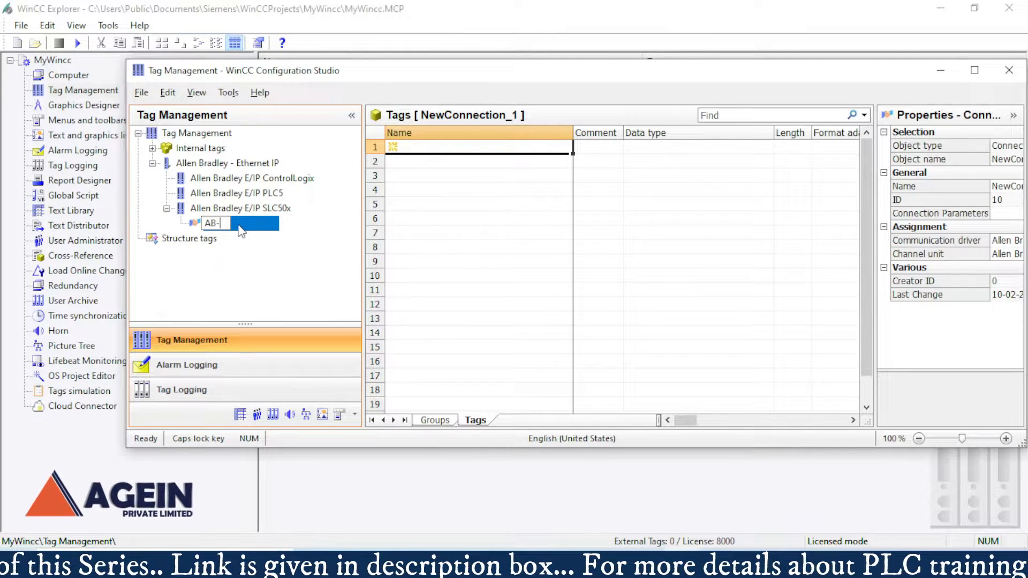
pyautogui.write('PL')
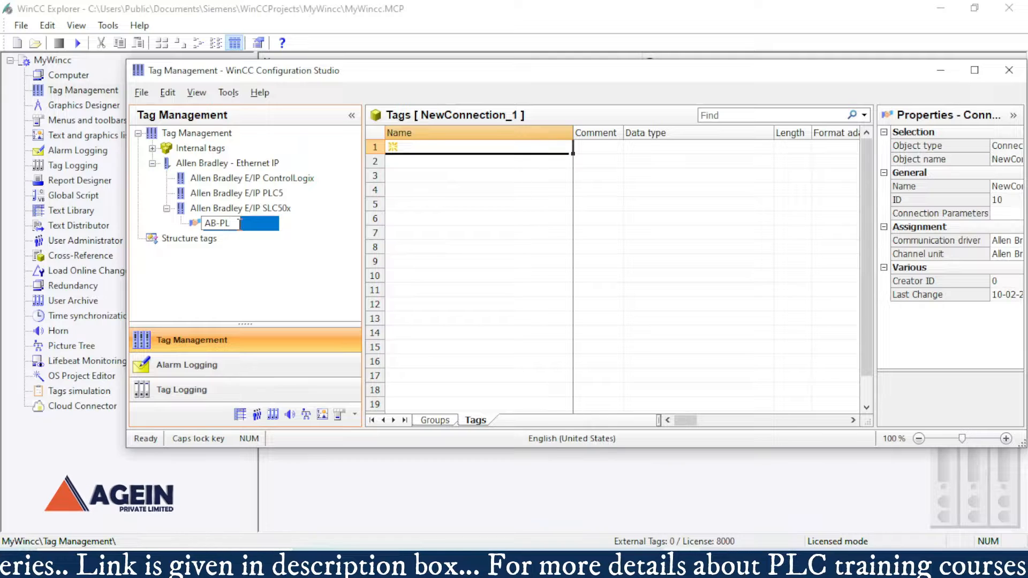
pyautogui.write('C')
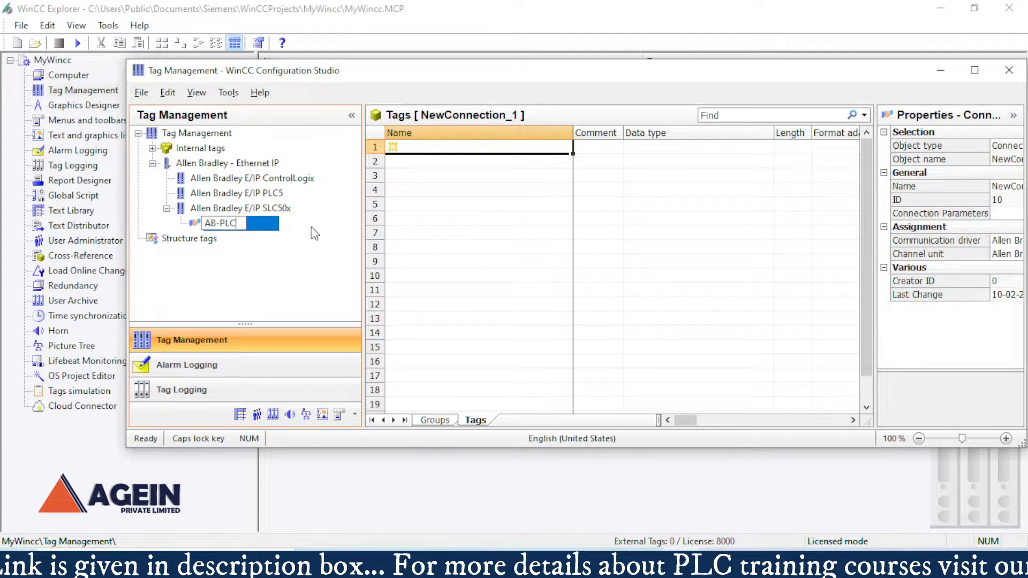
pyautogui.press('Return')
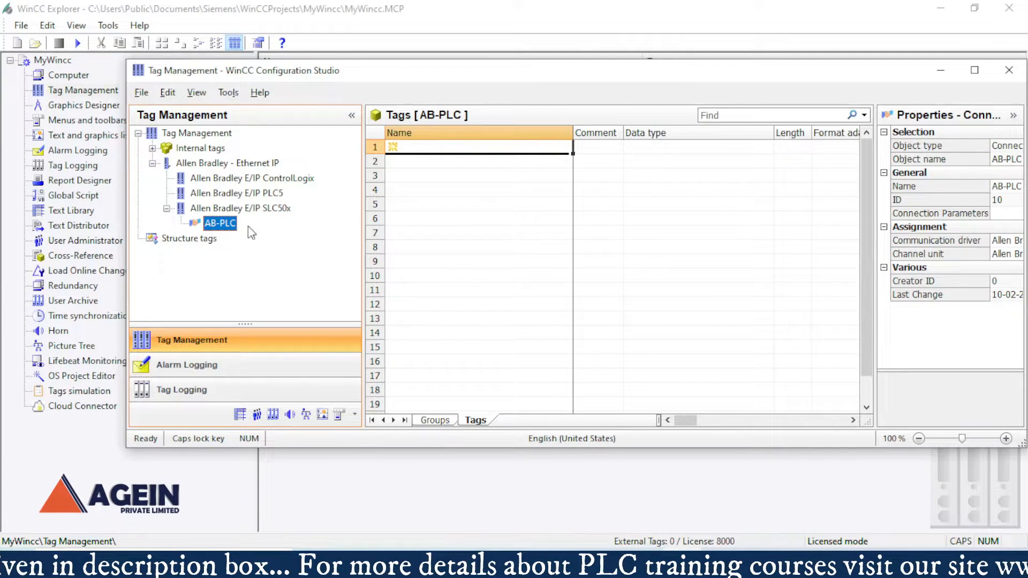
# Set the IP address in the AB-PLC connection parameters to 192.168.1.11
pyautogui.rightClick(222, 224)
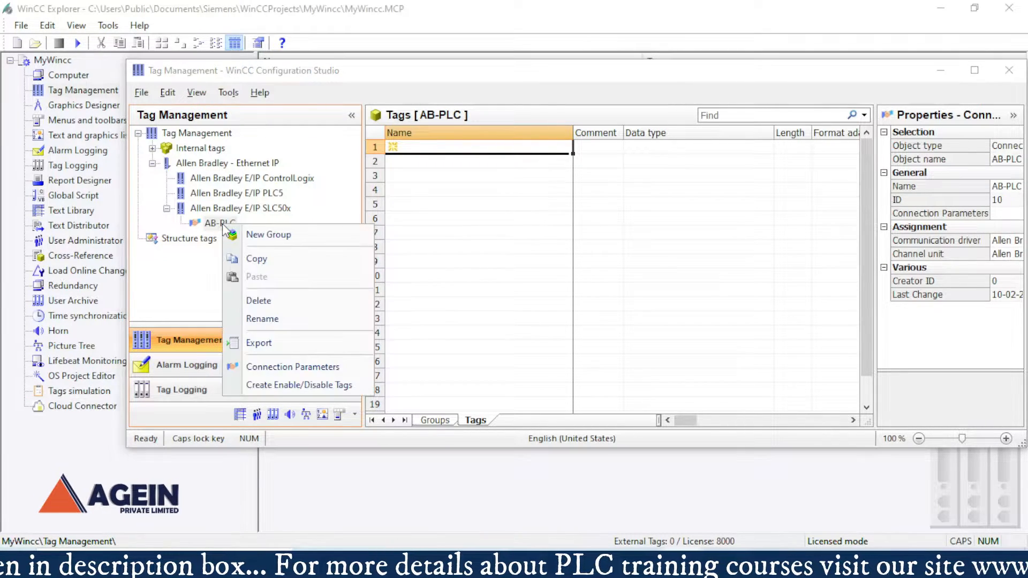
pyautogui.click(291, 368)
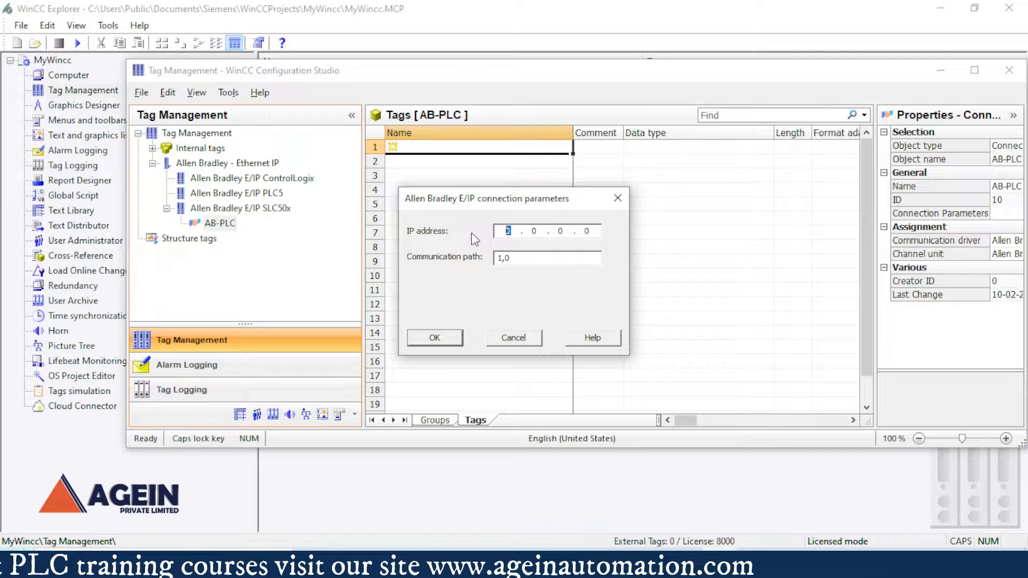
pyautogui.write('19')
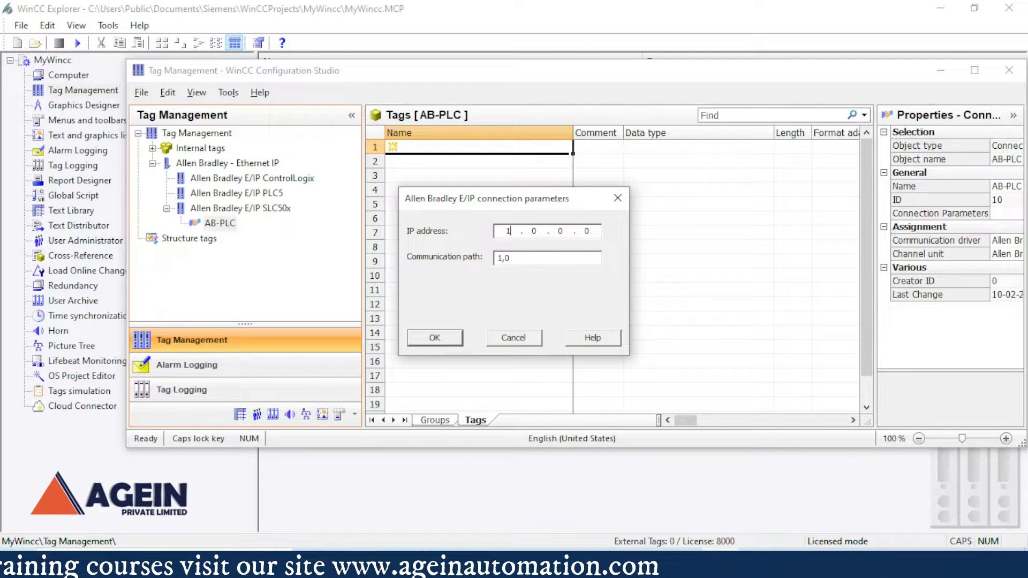
pyautogui.write('2 . 168 . 1 ')
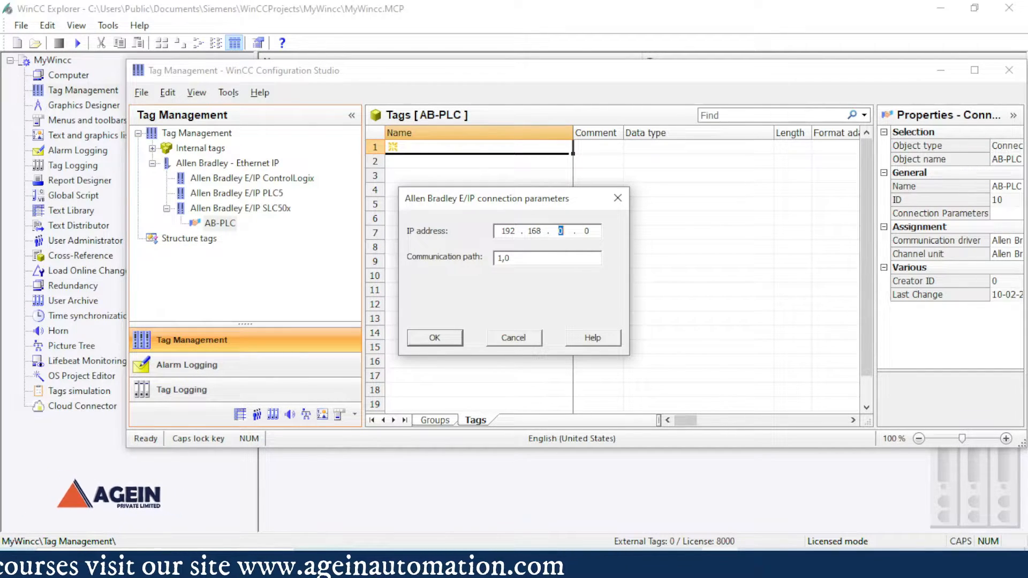
pyautogui.write('. 11')
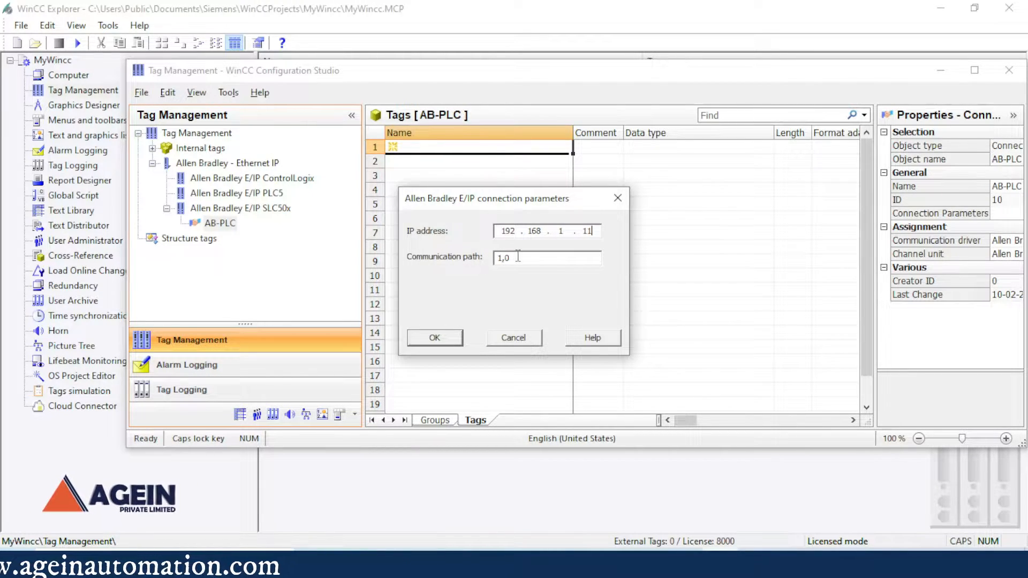
pyautogui.click(428, 339)
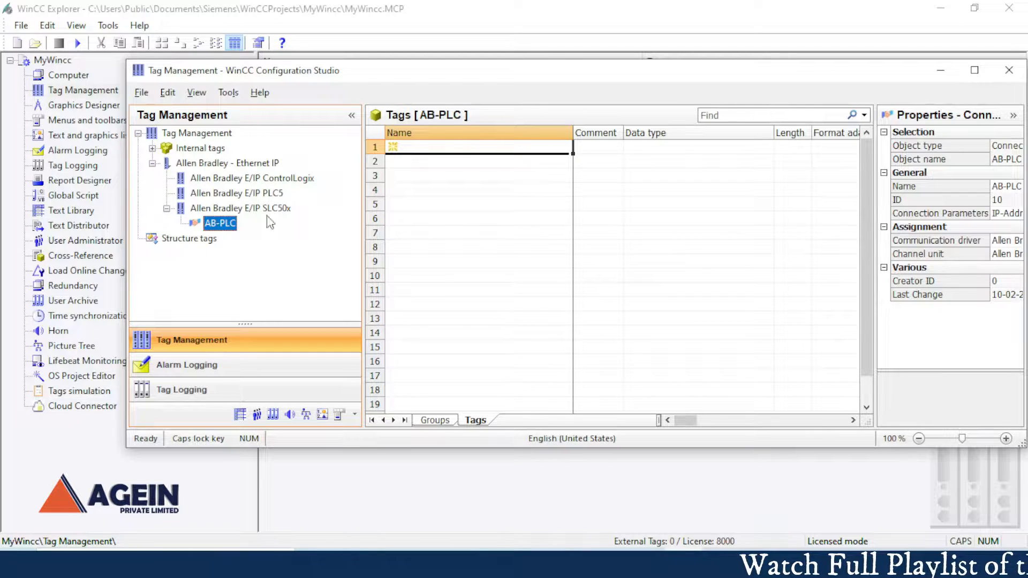
# Add a tag named Start to the AB-PLC connection with the data type Binary Tag
pyautogui.click(433, 144)
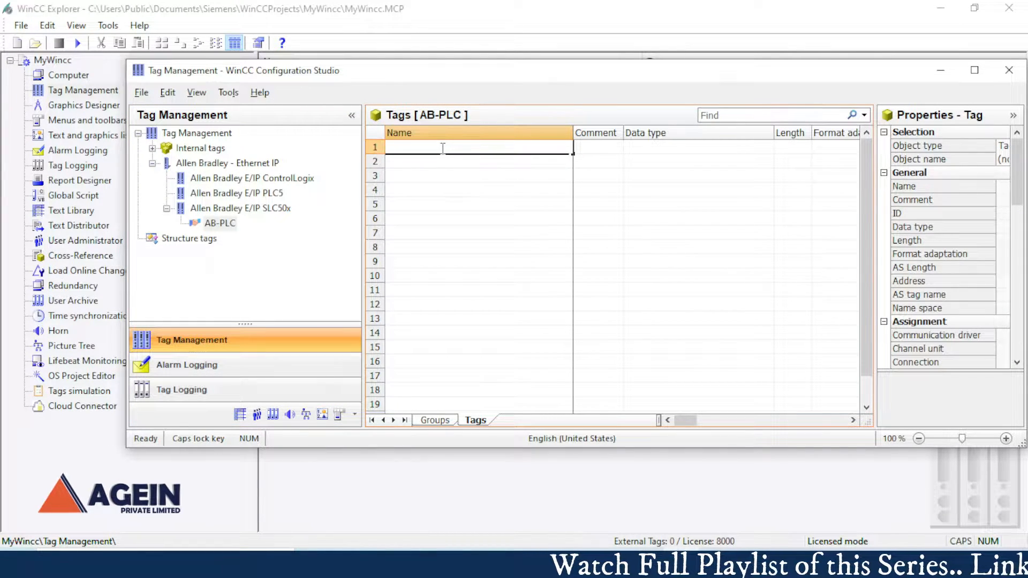
pyautogui.press('capslock')
pyautogui.write('Start')
pyautogui.click(712, 149)
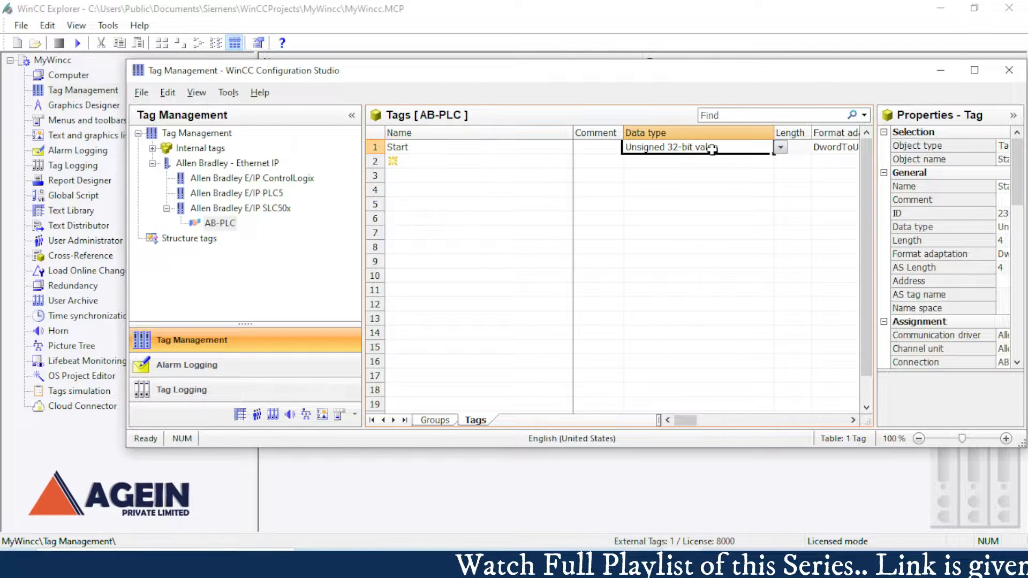
pyautogui.write('b')
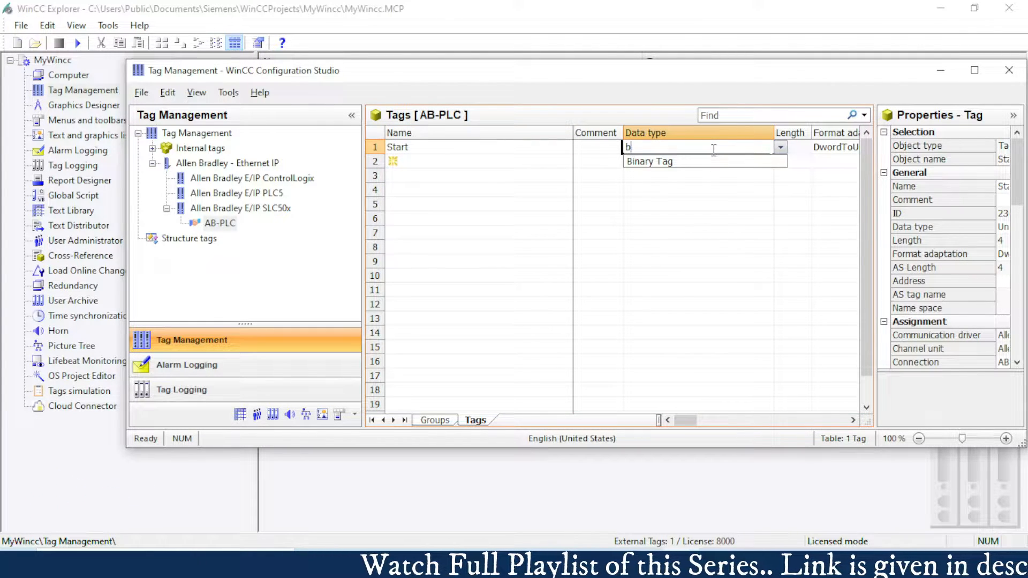
pyautogui.click(664, 162)
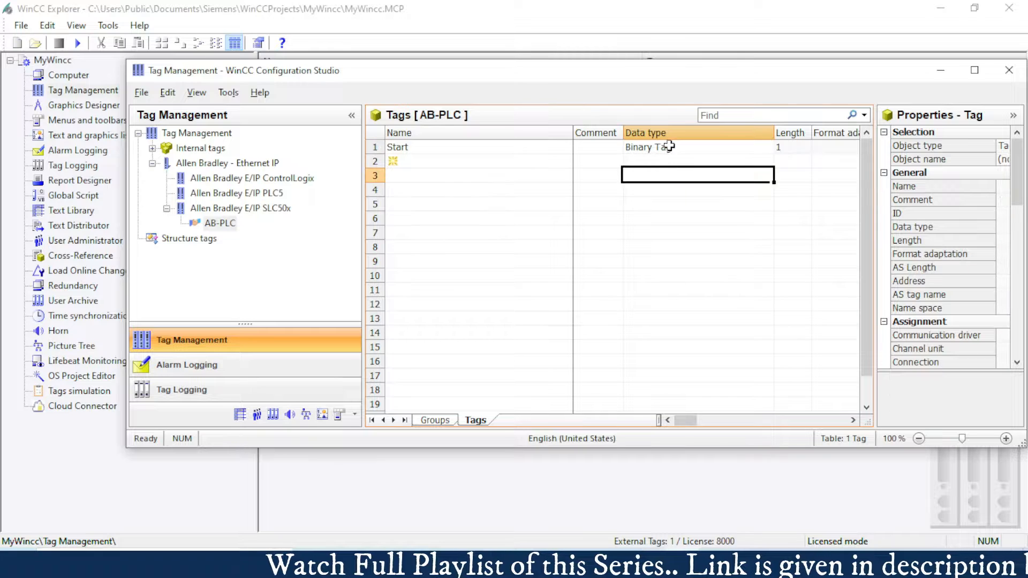
# Switch to RSLogix 500 and copy the Start contact's address B3:0/1 from its data file
pyautogui.moveTo(686, 420); pyautogui.dragTo(712, 420)
pyautogui.click(616, 134)
pyautogui.click(778, 148)
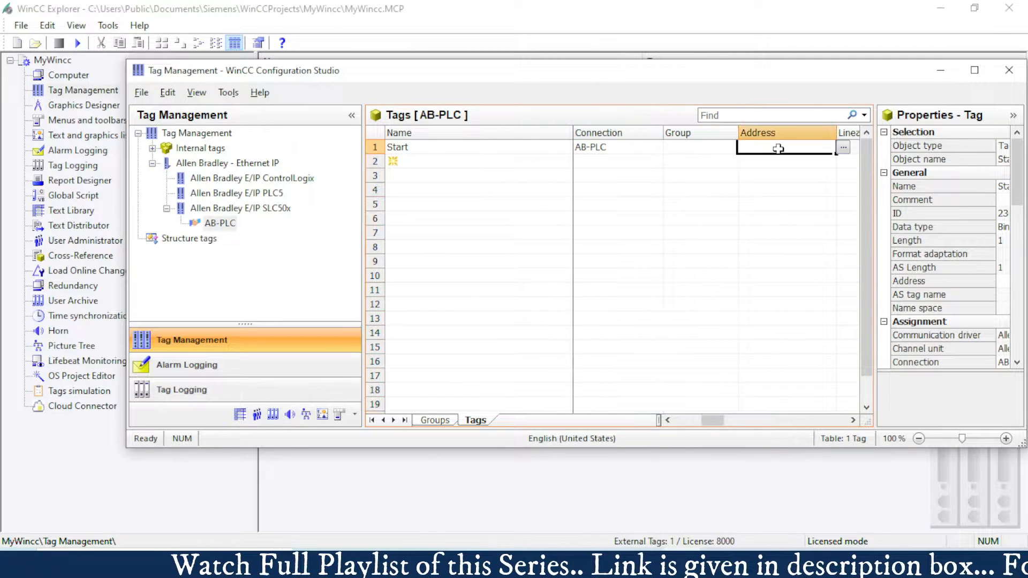
pyautogui.click(535, 566)
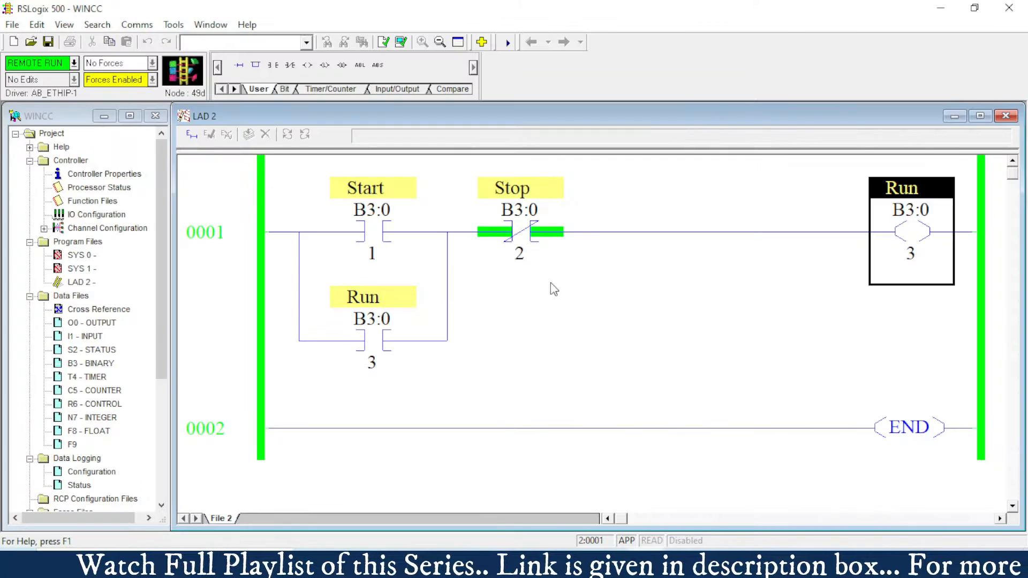
pyautogui.click(367, 210)
pyautogui.rightClick(366, 210)
pyautogui.click(420, 437)
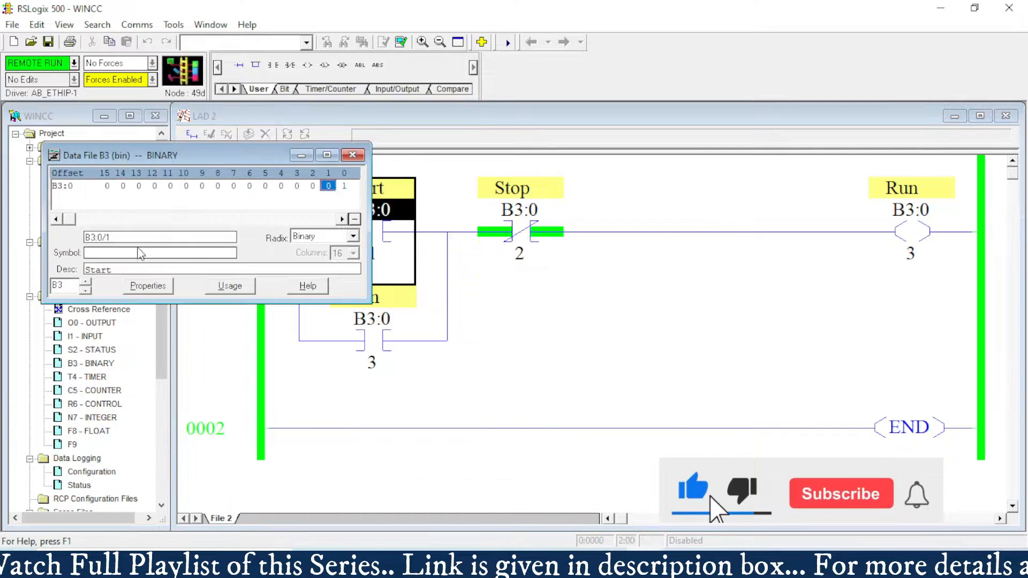
pyautogui.doubleClick(96, 238)
pyautogui.hotkey('ctrl', 'c')
pyautogui.click(358, 155)
# Return to WinCC Configuration Studio and enter B3:0/1 as the Start tag's address
pyautogui.click(562, 566)
pyautogui.doubleClick(757, 148)
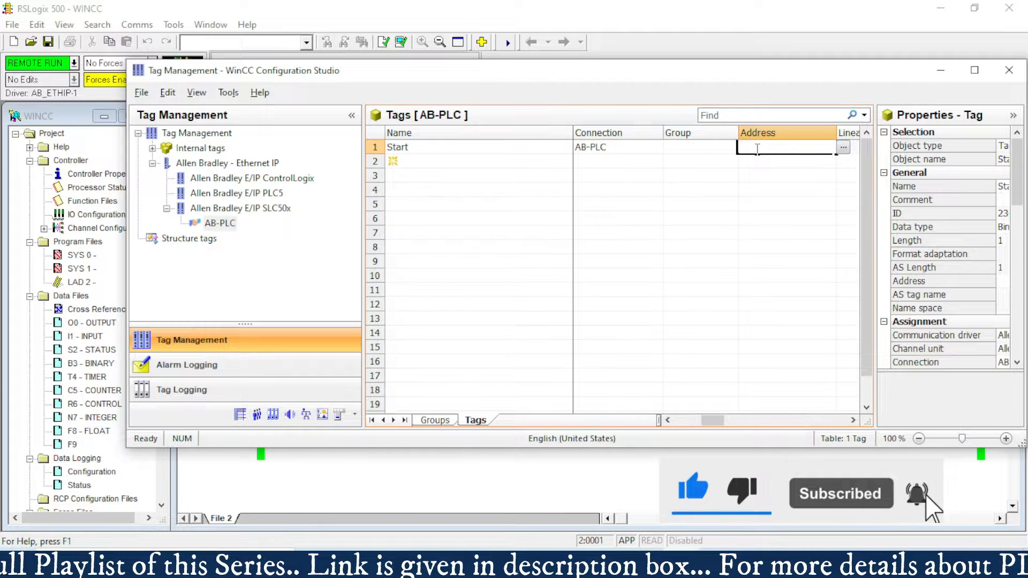
pyautogui.hotkey('ctrl', 'v')
pyautogui.click(747, 170)
pyautogui.click(762, 149)
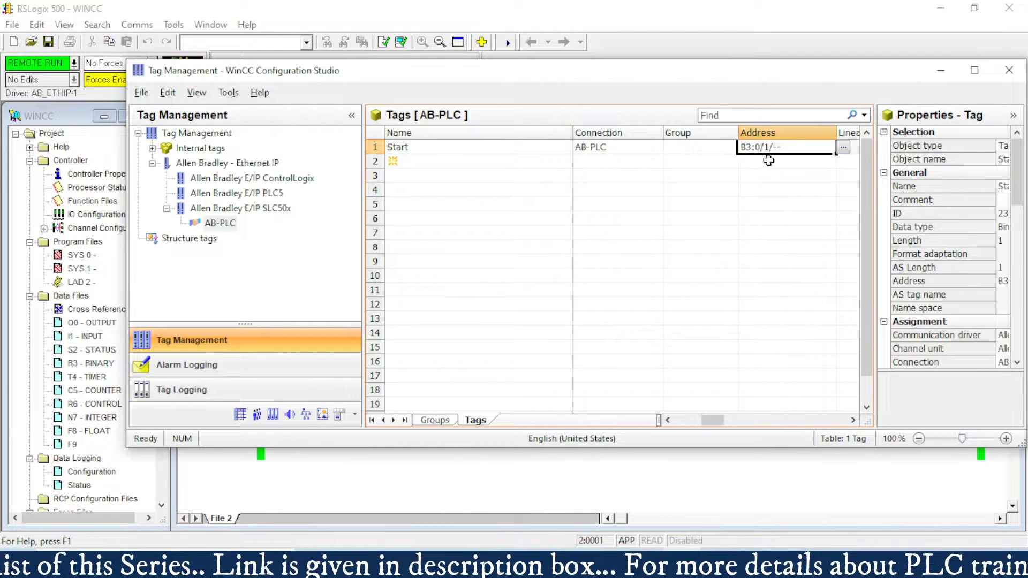
# Add a second tag named Stop to the AB-PLC connection with the data type Binary Tag
pyautogui.click(386, 160)
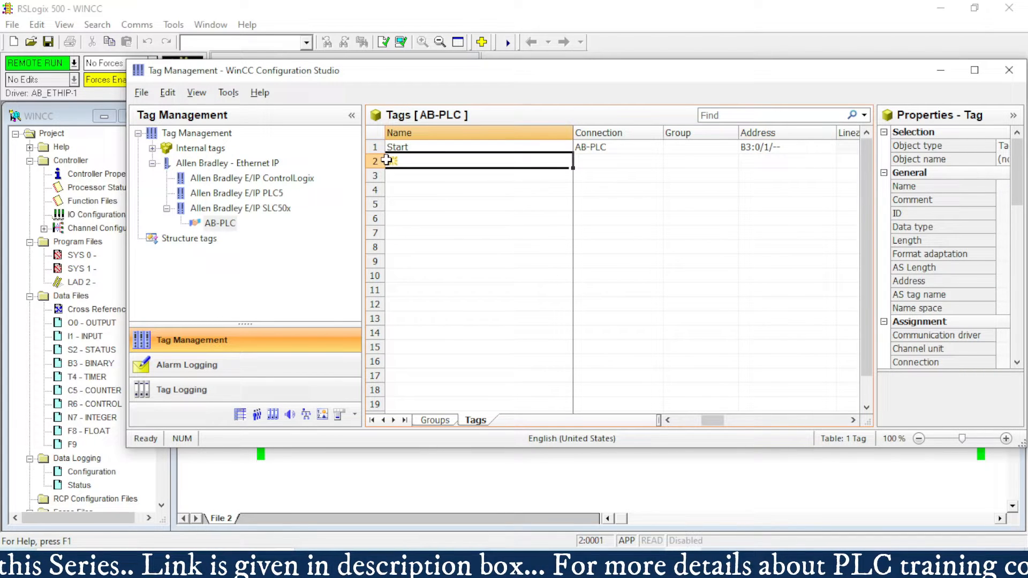
pyautogui.click(421, 163)
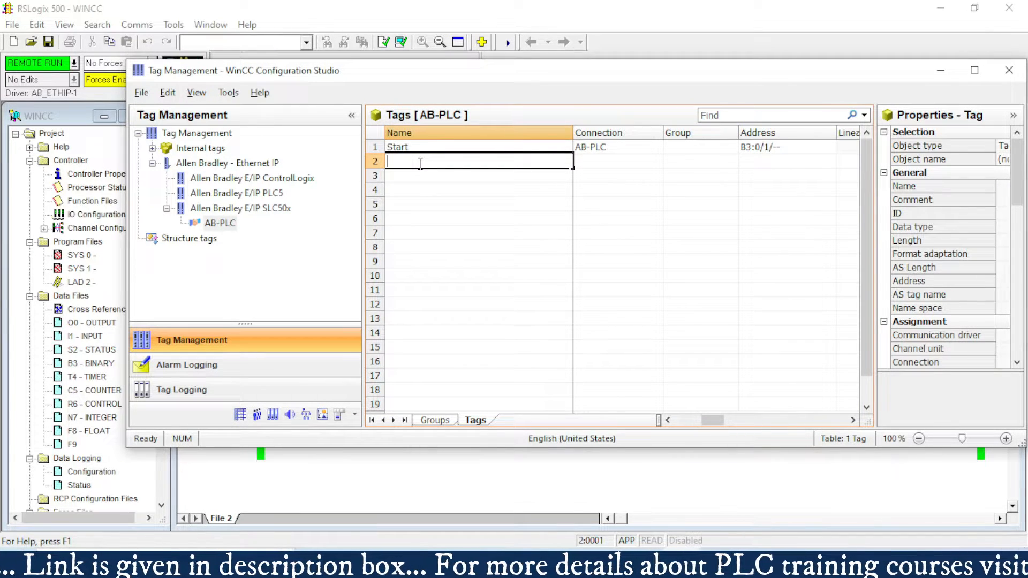
pyautogui.click(632, 166)
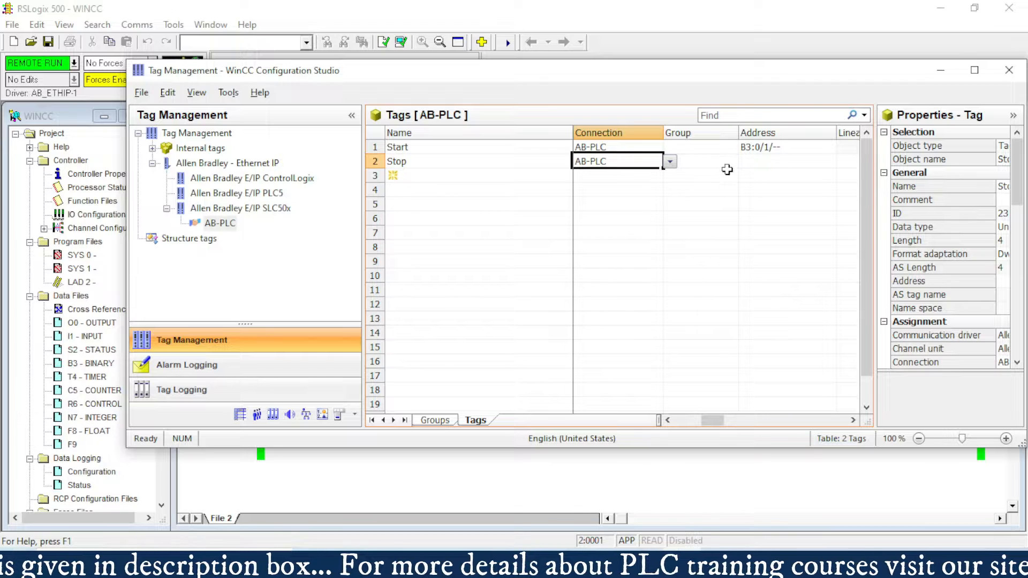
pyautogui.click(769, 163)
pyautogui.click(773, 148)
pyautogui.click(541, 162)
pyautogui.moveTo(721, 420); pyautogui.dragTo(700, 421)
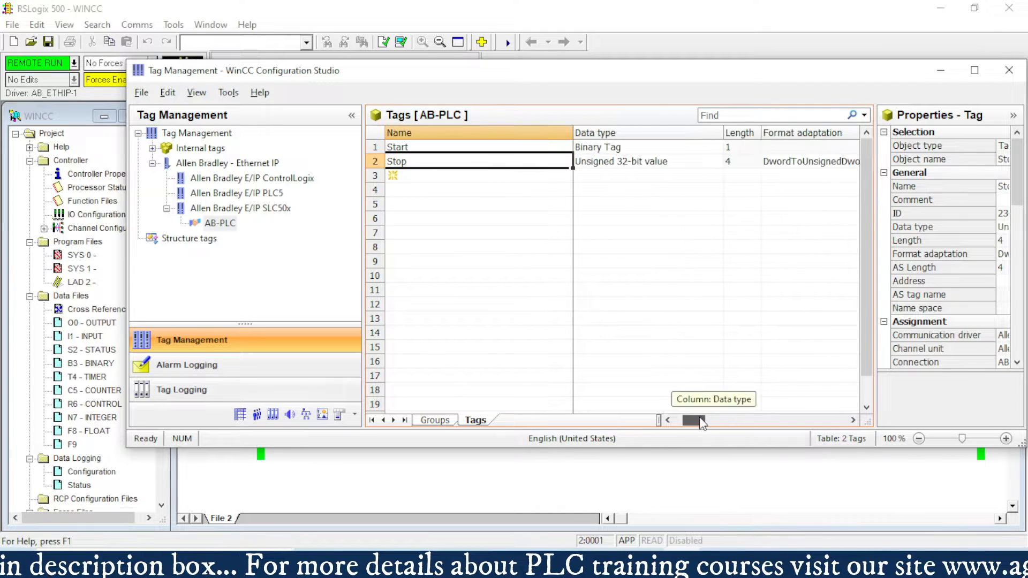
pyautogui.click(636, 162)
pyautogui.write('bi')
pyautogui.click(608, 176)
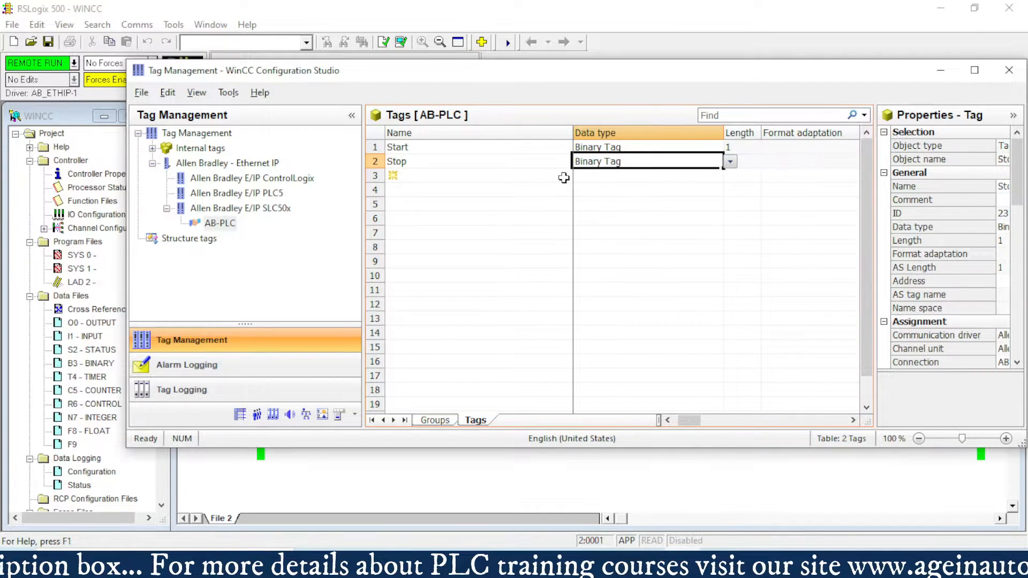
# Copy the Start tag's address to the Stop tag and change it to B3:0/2
pyautogui.click(562, 176)
pyautogui.moveTo(690, 423); pyautogui.dragTo(716, 422)
pyautogui.doubleClick(769, 149)
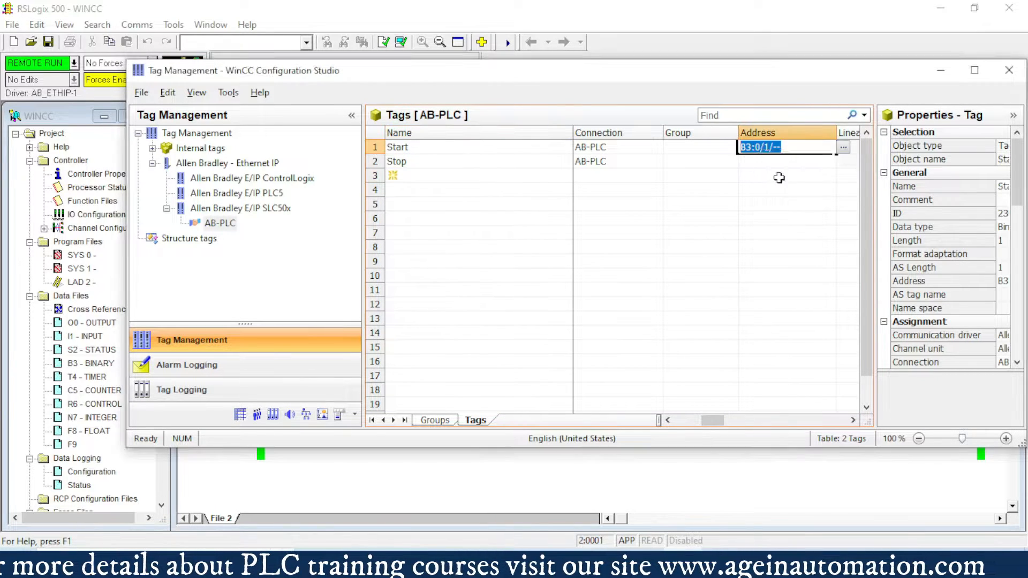
pyautogui.hotkey('ctrl', 'c')
pyautogui.click(766, 162)
pyautogui.hotkey('ctrl', 'v')
pyautogui.click(770, 163)
pyautogui.press('BackSpace')
pyautogui.write('3')
pyautogui.click(742, 192)
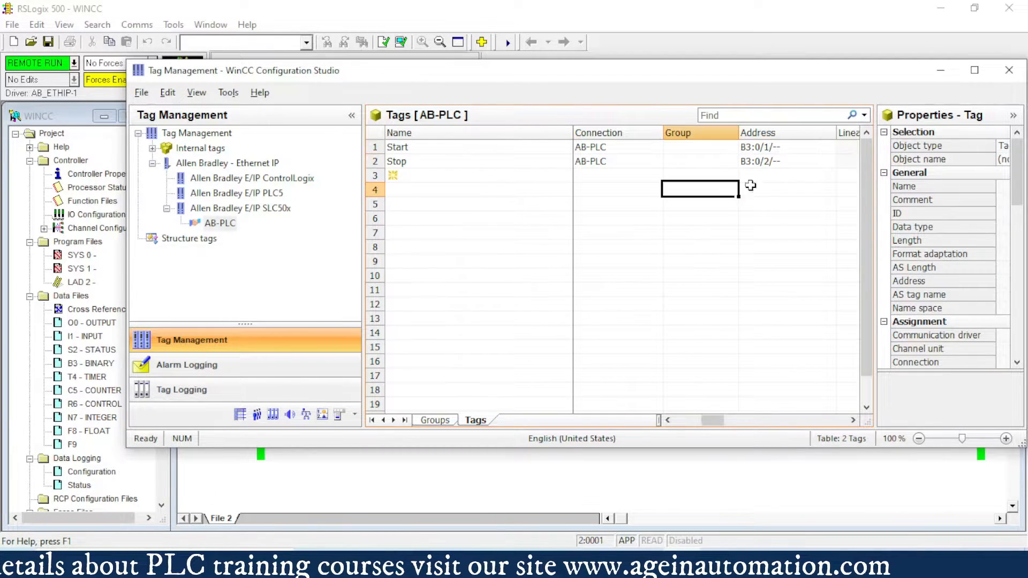
# Add a third tag named Run to the AB-PLC connection with the data type Binary Tag
pyautogui.click(772, 146)
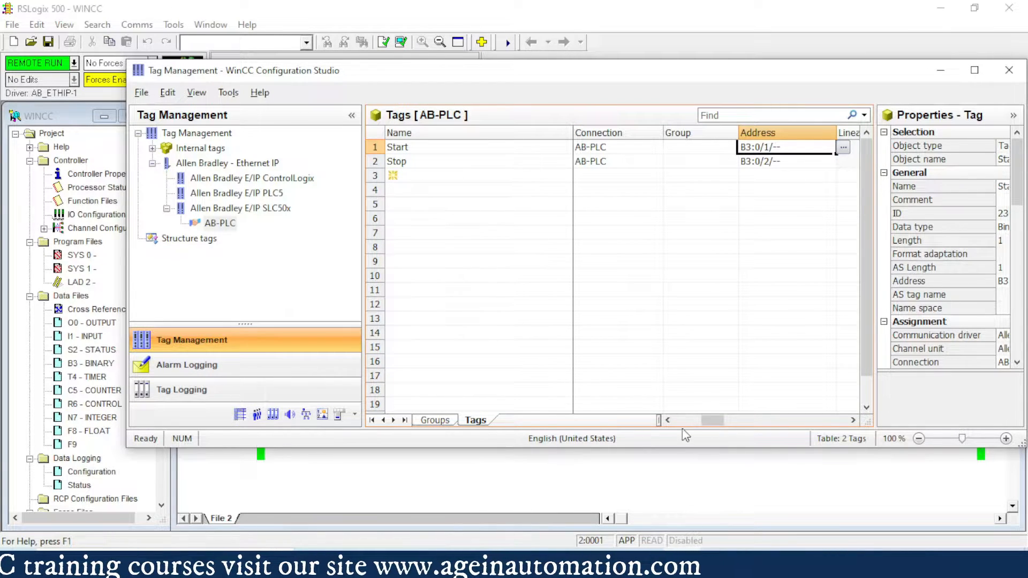
pyautogui.moveTo(714, 421); pyautogui.dragTo(687, 421)
pyautogui.click(403, 172)
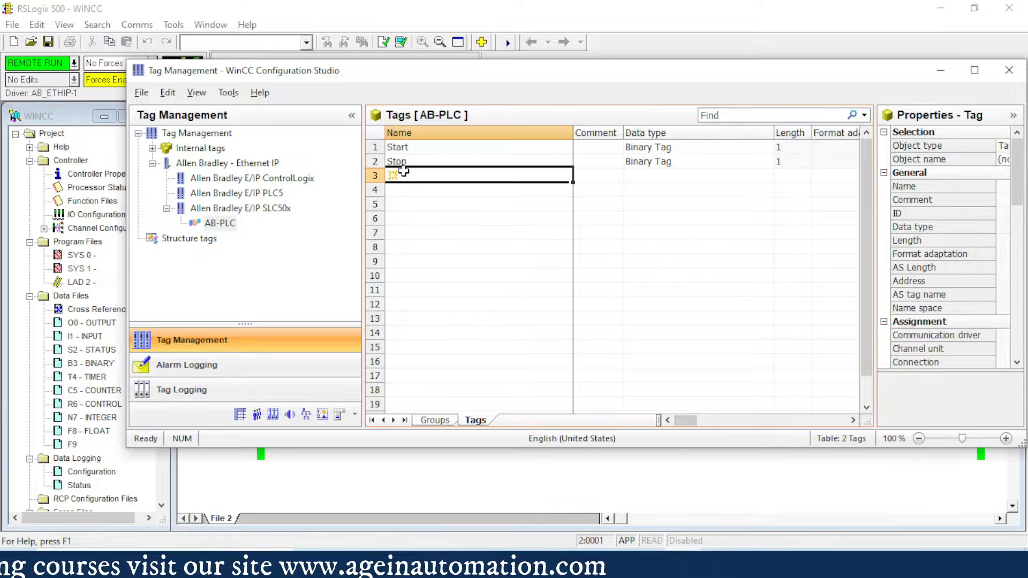
pyautogui.click(440, 173)
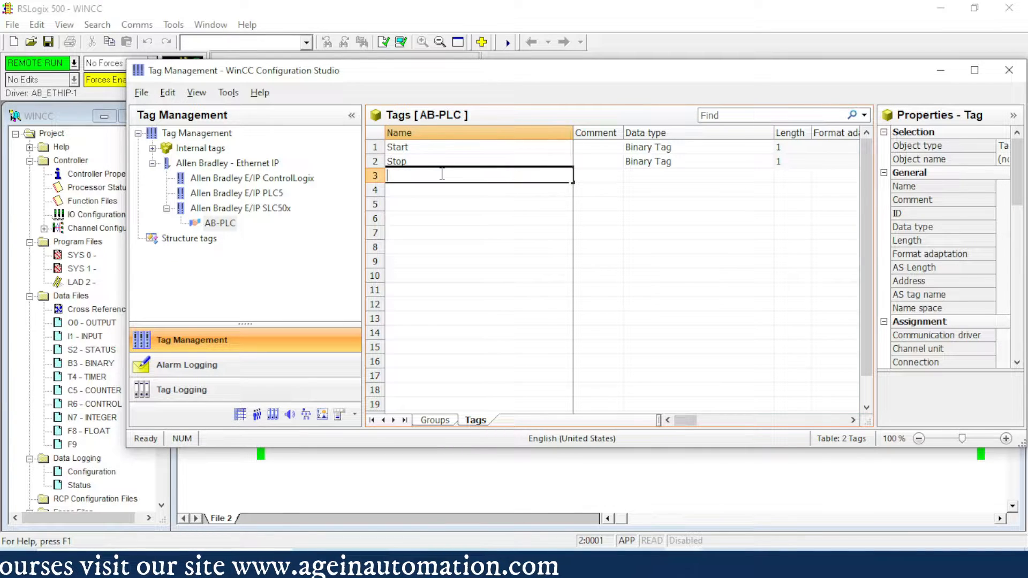
pyautogui.click(641, 174)
pyautogui.write('bi')
pyautogui.click(671, 192)
# Fill the Stop tag's address down to the Run tag and change it to B3:0/3
pyautogui.click(834, 177)
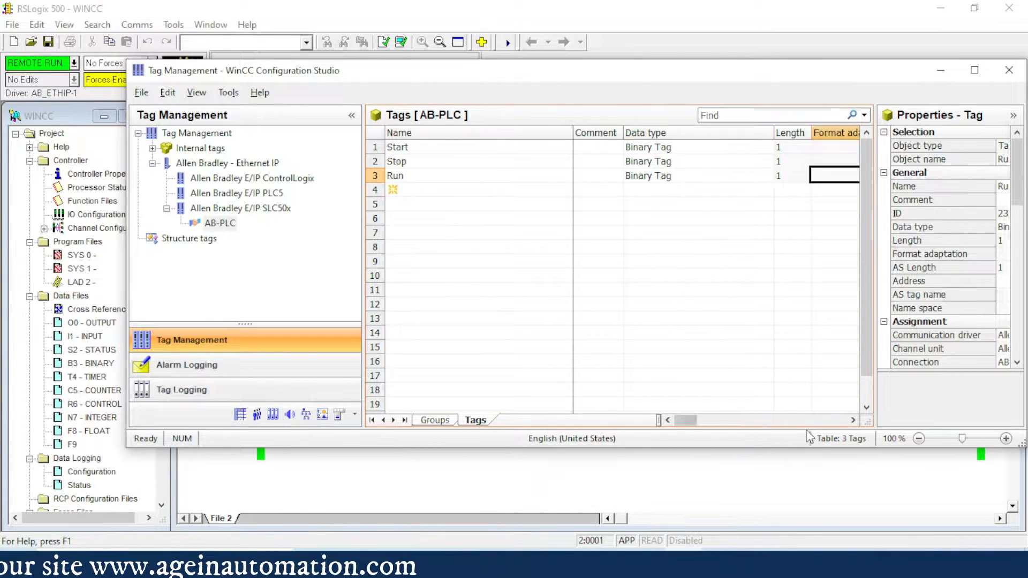
pyautogui.click(856, 420)
pyautogui.click(674, 170)
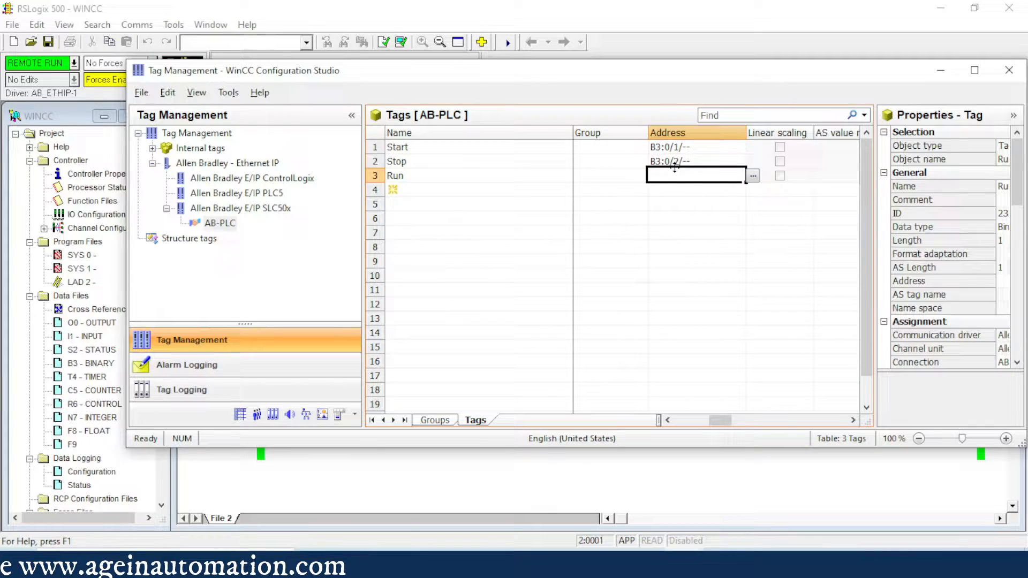
pyautogui.click(702, 162)
pyautogui.moveTo(747, 170); pyautogui.dragTo(747, 181)
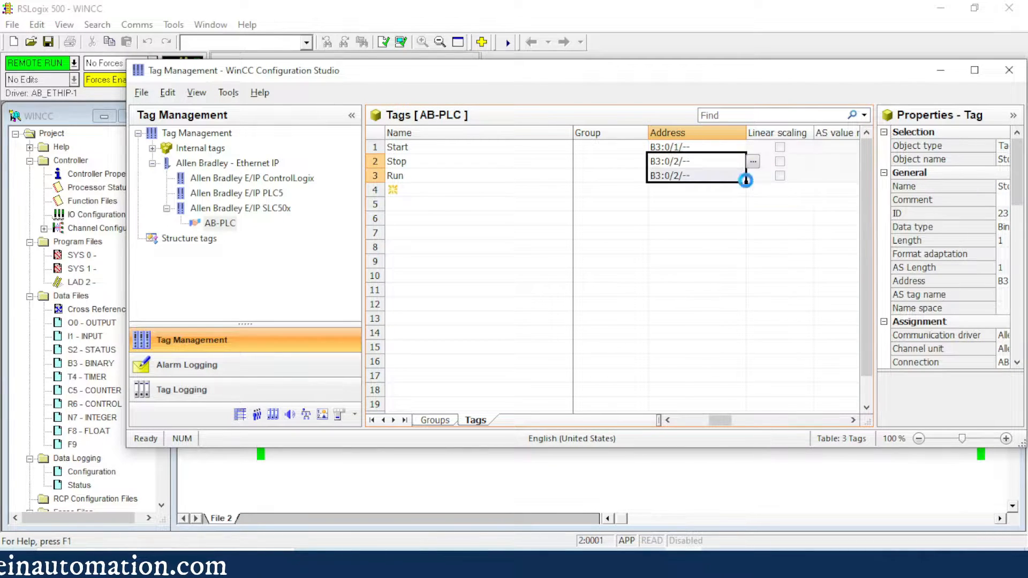
pyautogui.click(677, 179)
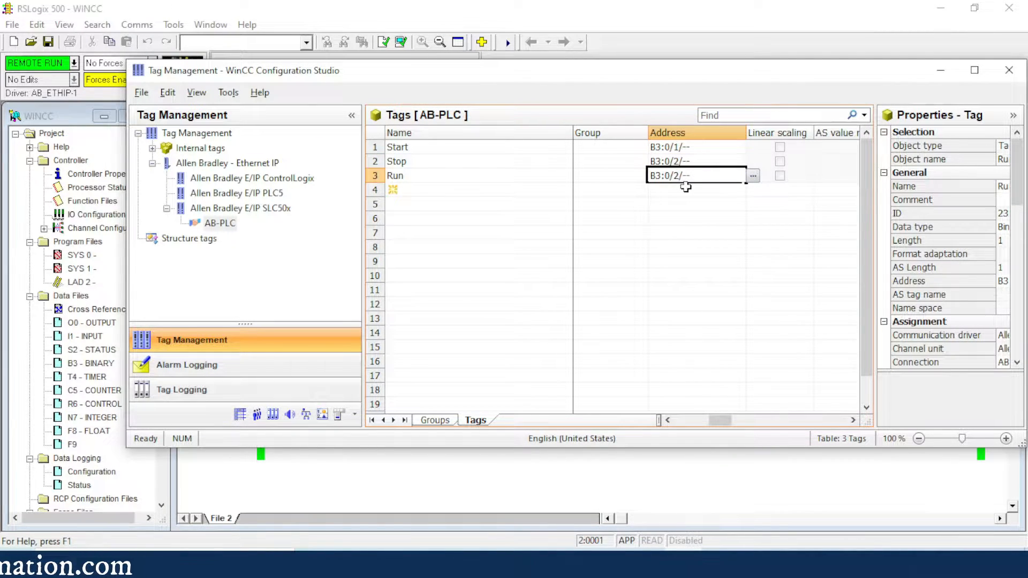
pyautogui.click(679, 161)
pyautogui.click(678, 146)
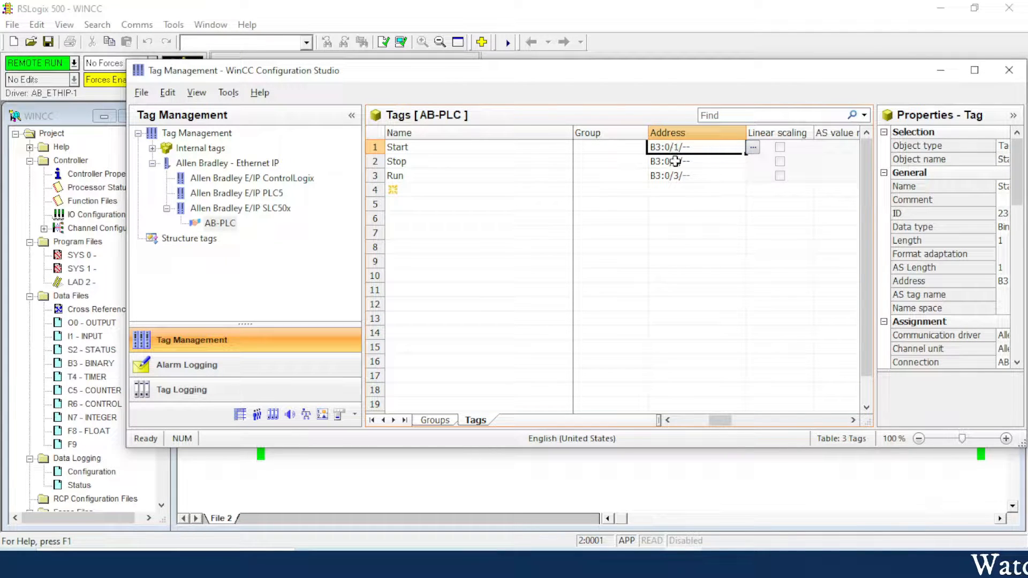
# Check the Start, Stop and Run tag addresses against the ladder program in RSLogix 500, returning to the WinCC tag table
pyautogui.click(673, 161)
pyautogui.click(681, 175)
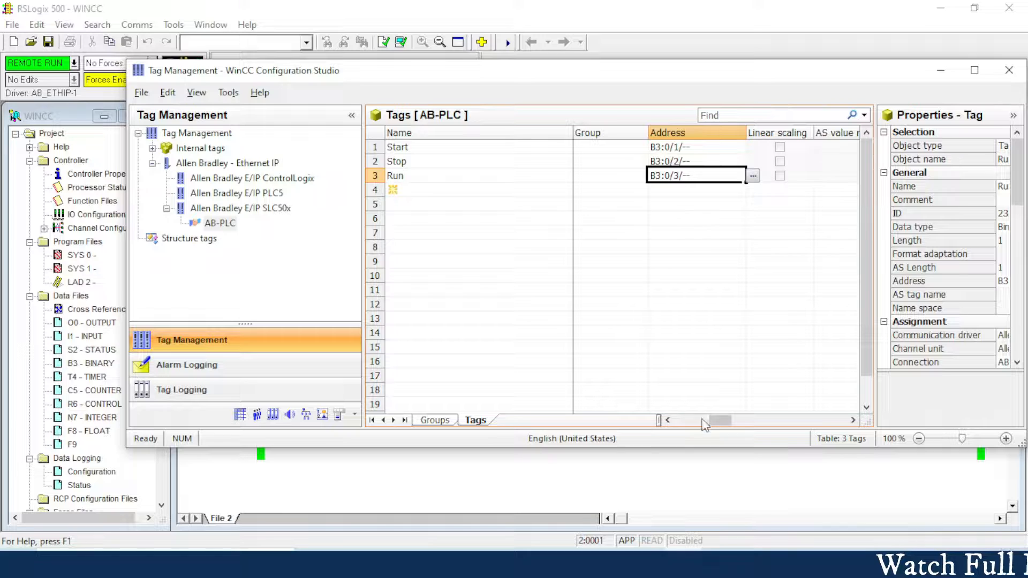
pyautogui.click(685, 563)
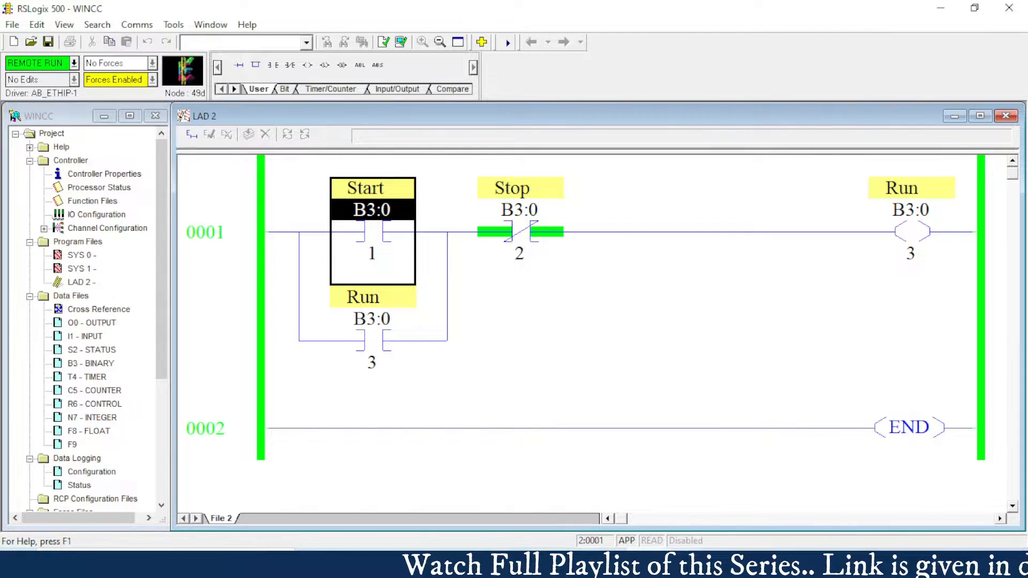
pyautogui.hotkey('alt', 'Tab')
pyautogui.click(500, 190)
pyautogui.click(437, 147)
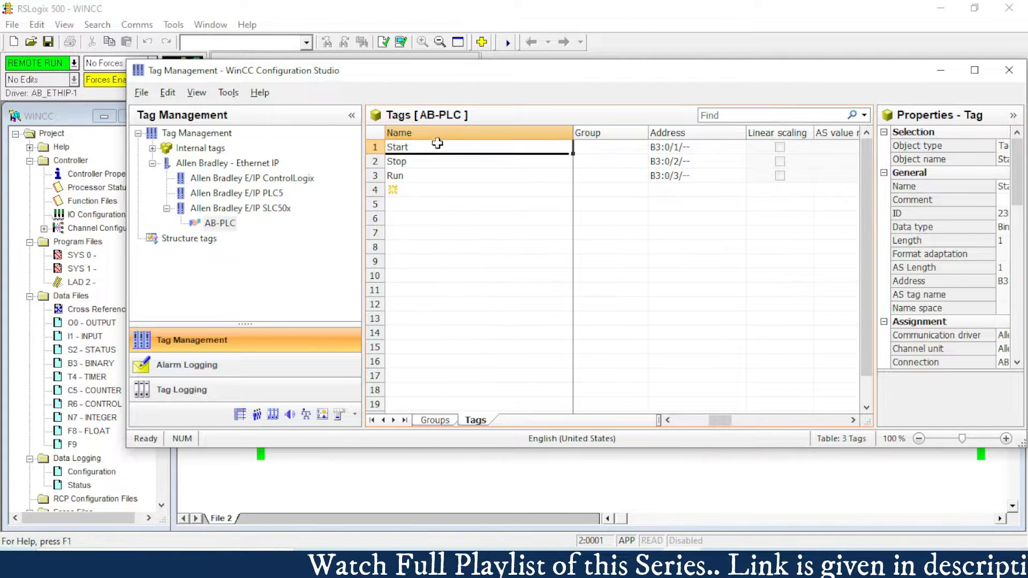
pyautogui.click(435, 162)
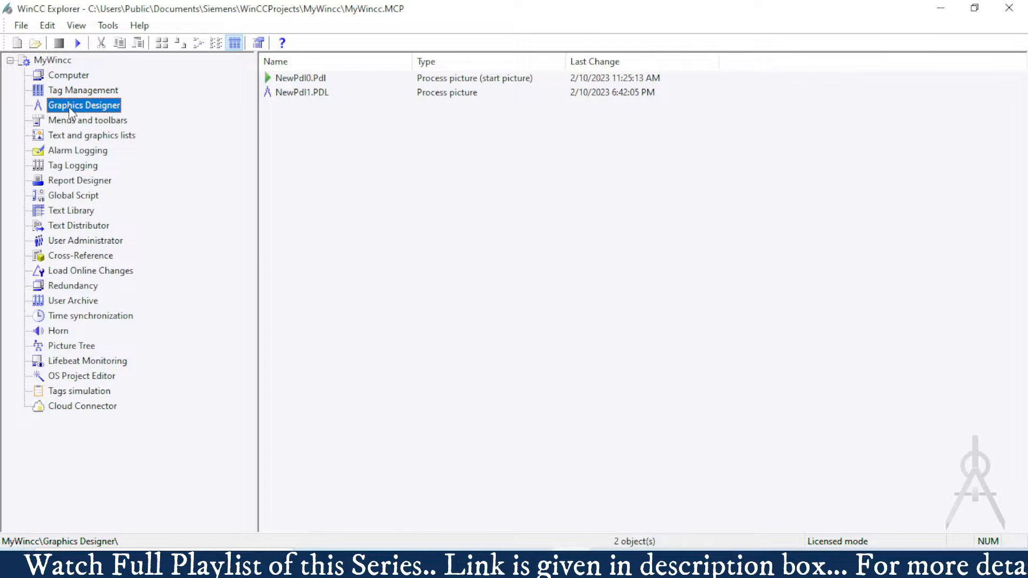
# Open the start picture NewPdl0.Pdl from WinCC Explorer and expand Siemens HMI Symbol Library 1.4.1 in the global library
pyautogui.doubleClick(310, 79)
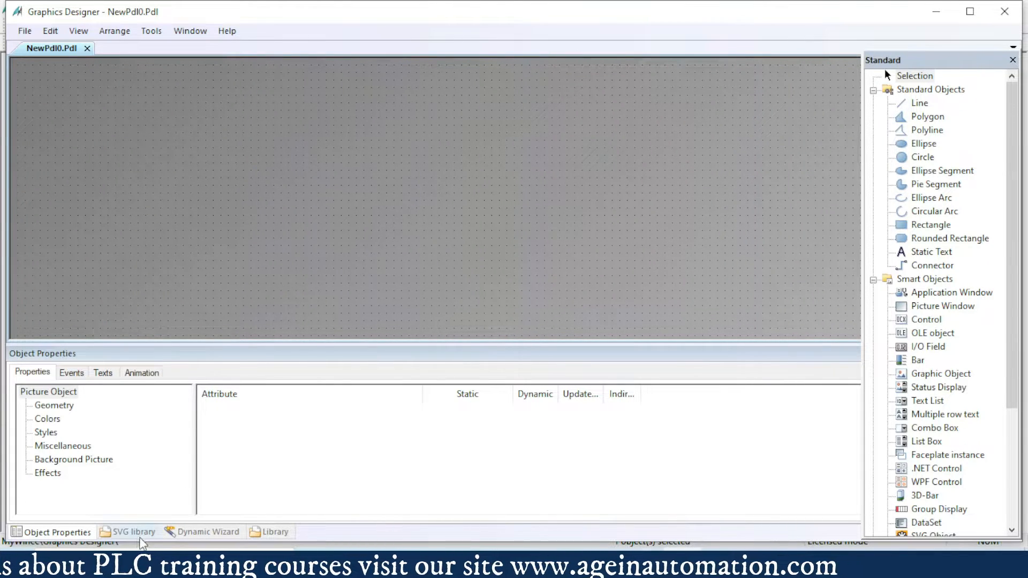
pyautogui.click(272, 532)
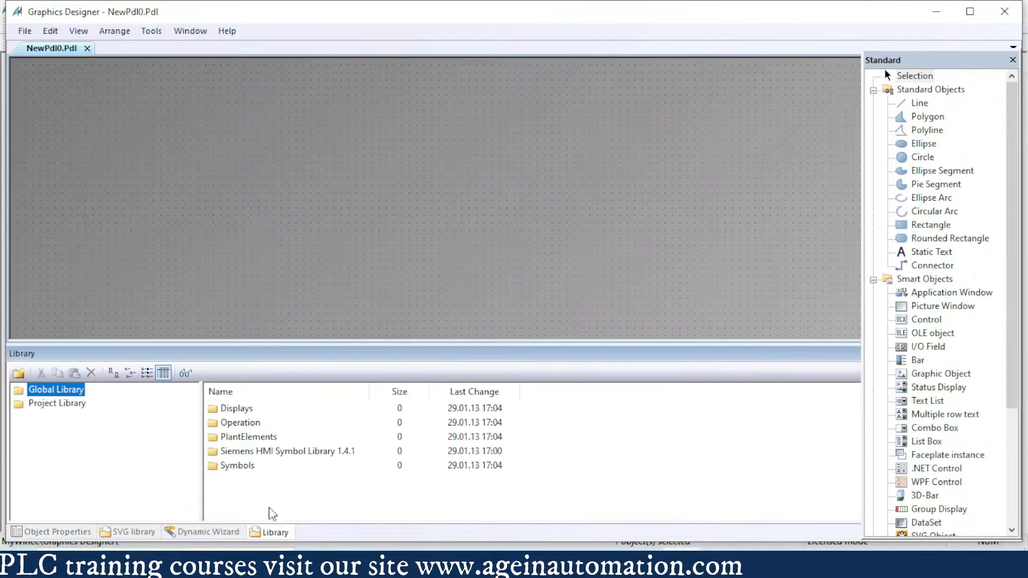
pyautogui.doubleClick(35, 391)
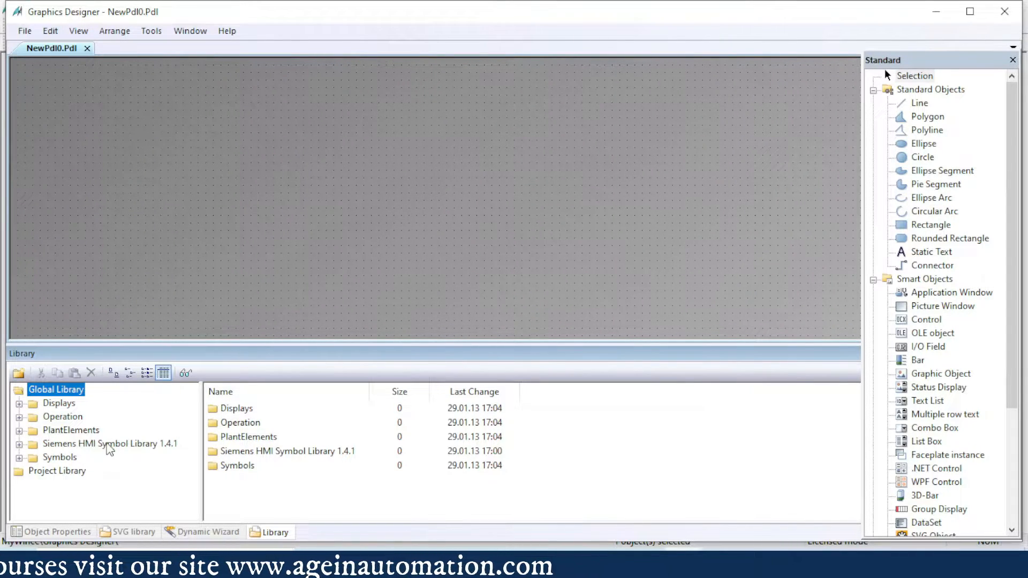
pyautogui.click(150, 447)
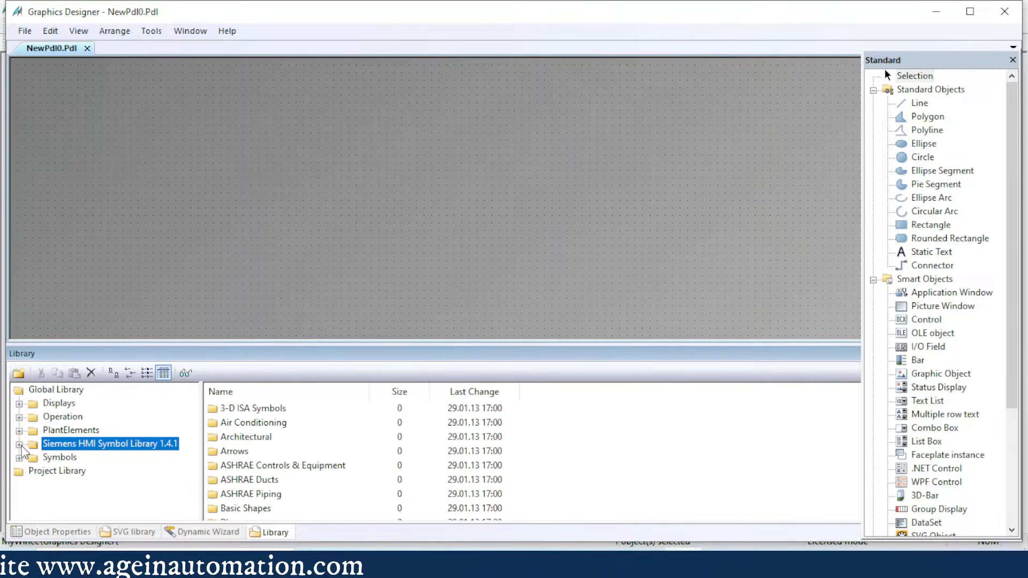
pyautogui.click(21, 445)
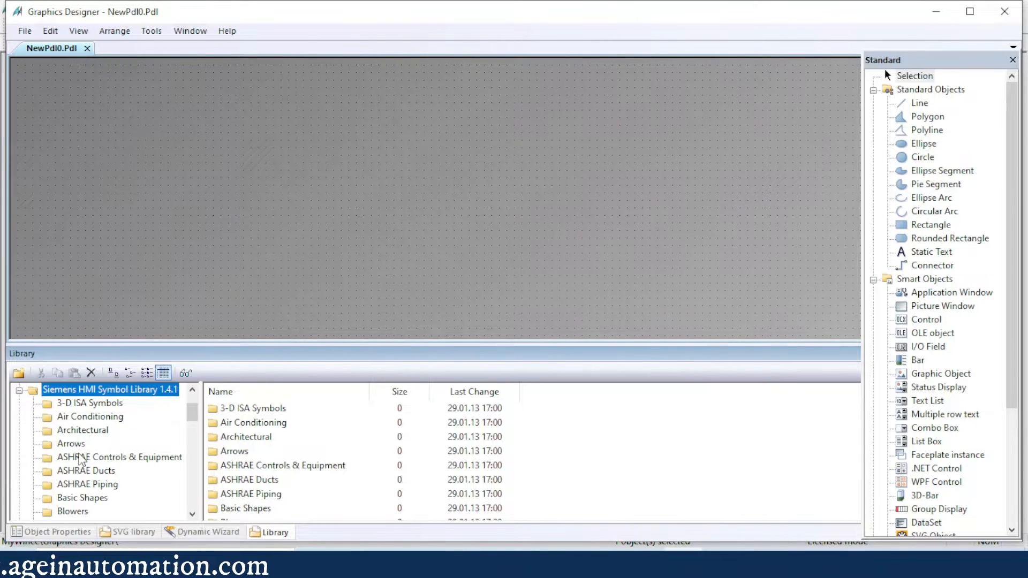
# Open the Pumps folder of the symbol library and display its symbols as large icons with previews
pyautogui.scroll(-12, 167, 445)
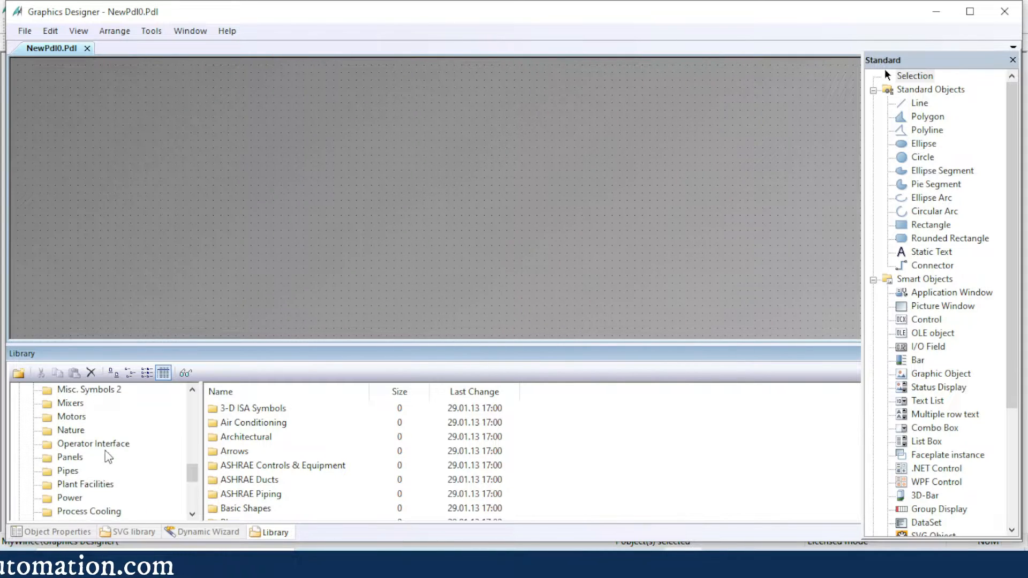
pyautogui.click(71, 498)
pyautogui.click(185, 373)
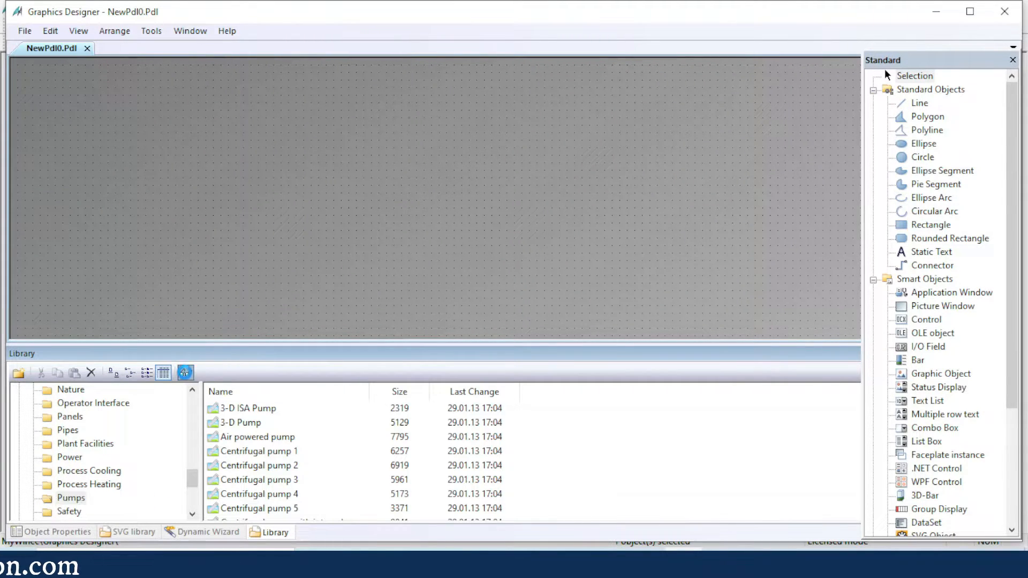
pyautogui.click(114, 373)
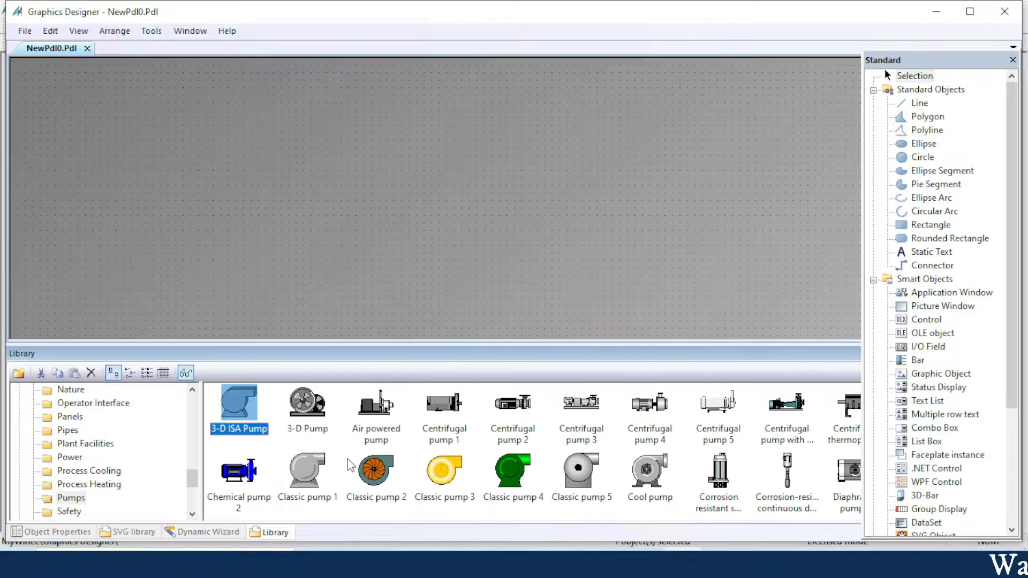
# Place the Cool pump symbol on the picture and move it slightly away from the left edge
pyautogui.click(659, 497)
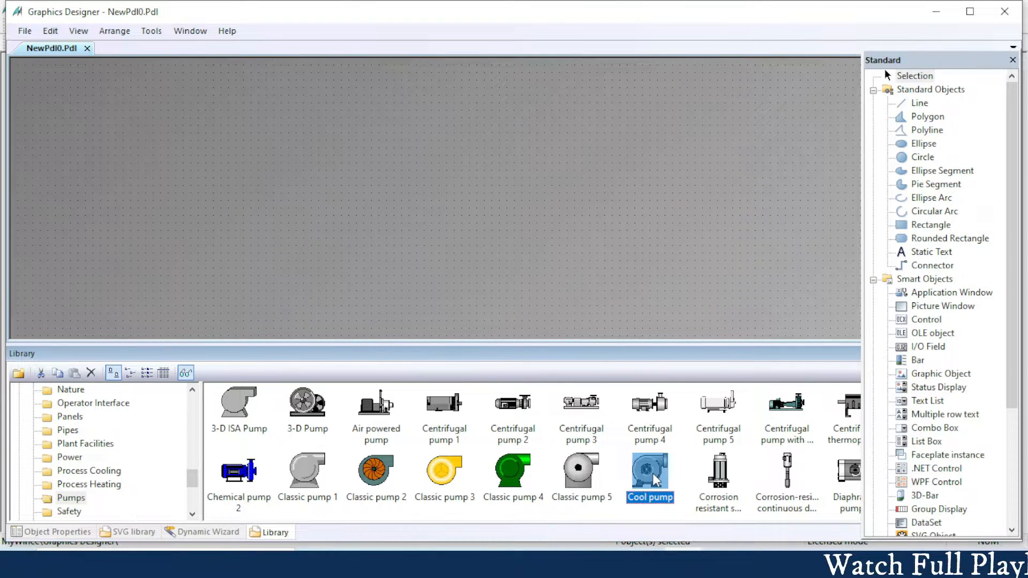
pyautogui.moveTo(79, 132); pyautogui.dragTo(80, 133)
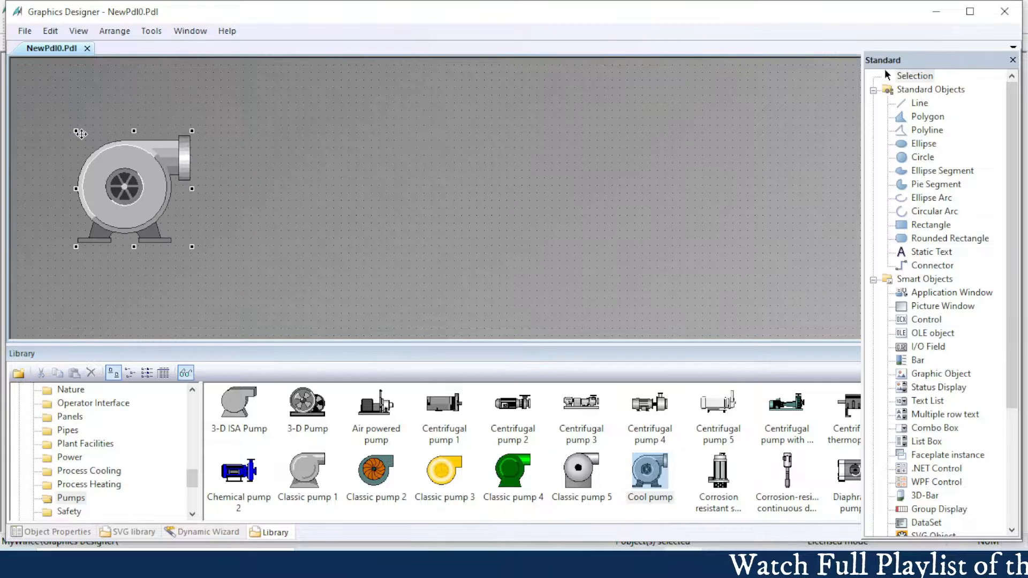
pyautogui.moveTo(141, 184)
pyautogui.mouseDown()
pyautogui.moveTo(127, 166)
pyautogui.moveTo(165, 189)
pyautogui.moveTo(157, 196)
pyautogui.mouseUp()
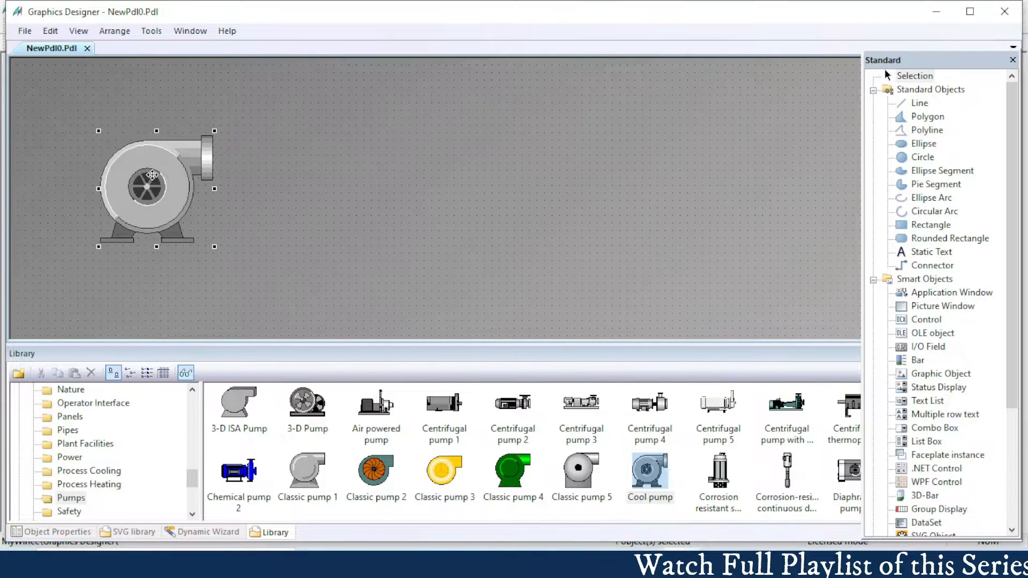
# Set the SymbolAppearance control property of the pump symbol to Shaded - 1
pyautogui.rightClick(153, 176)
pyautogui.click(204, 361)
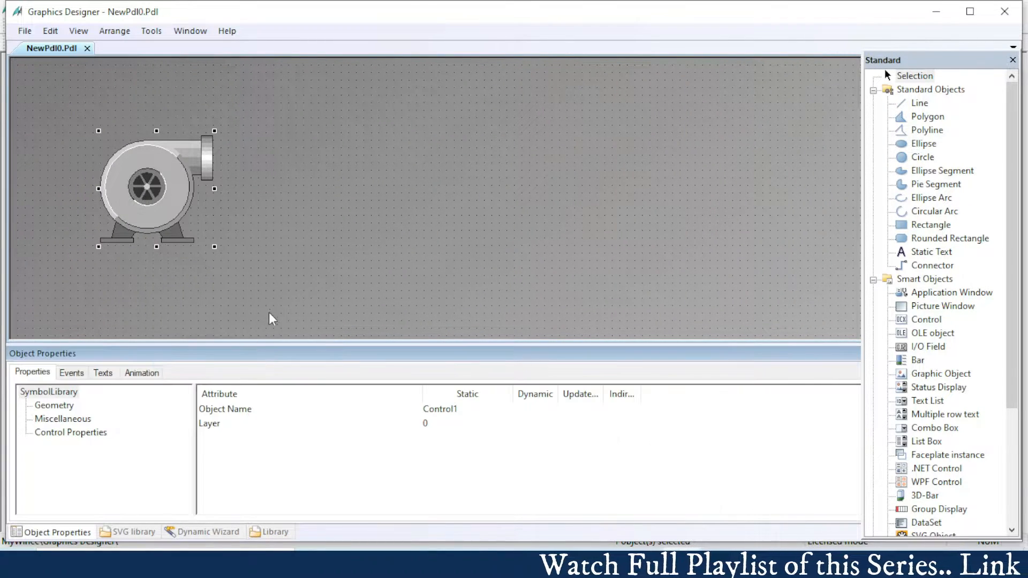
pyautogui.click(69, 406)
pyautogui.moveTo(620, 343); pyautogui.dragTo(619, 291)
pyautogui.click(63, 367)
pyautogui.click(61, 381)
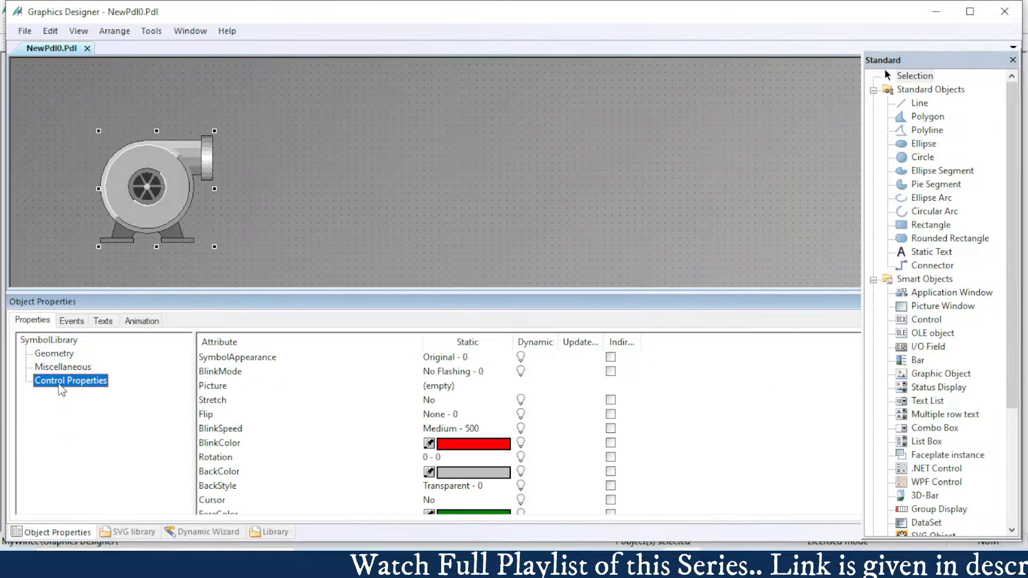
pyautogui.click(464, 359)
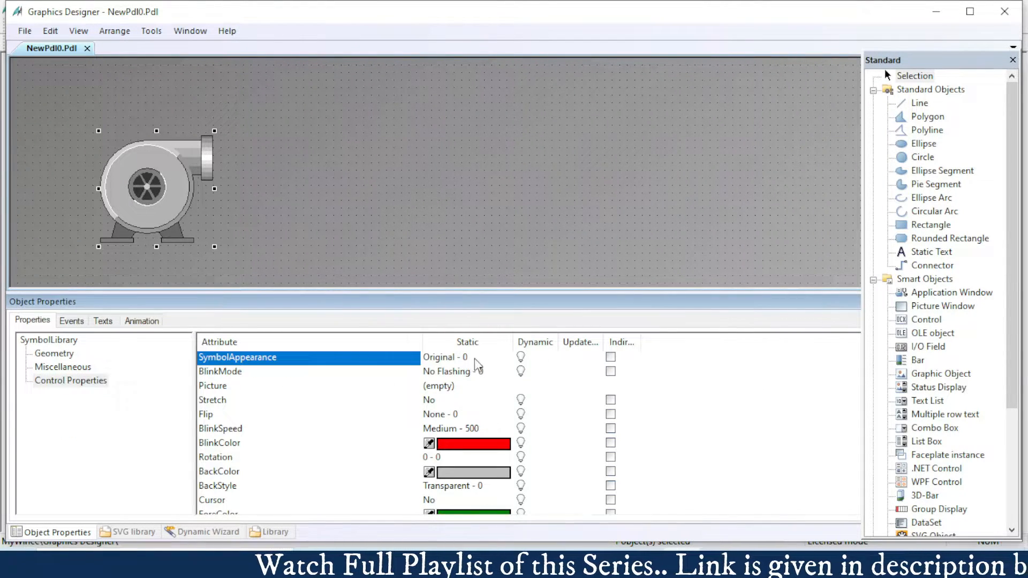
pyautogui.click(475, 359)
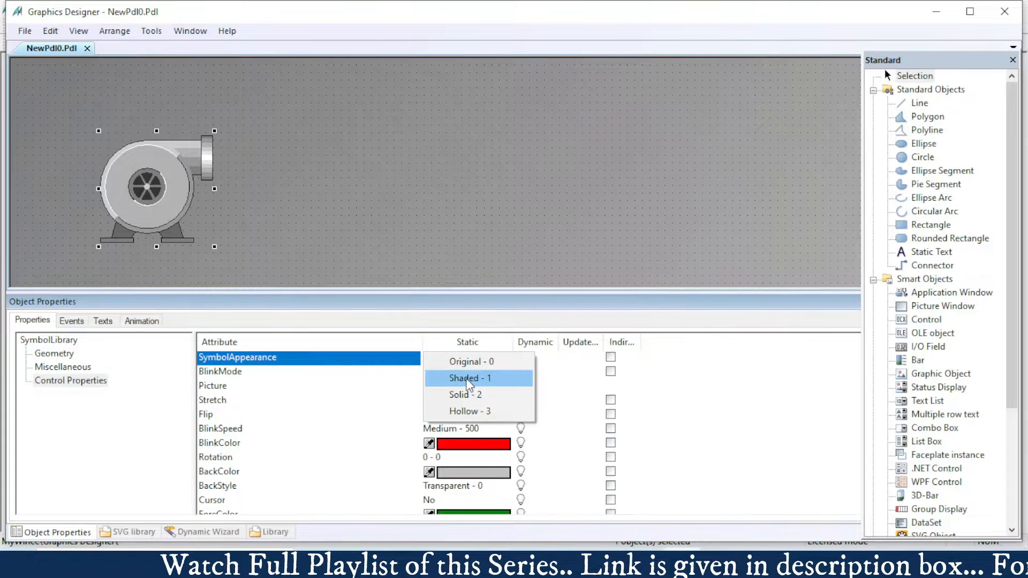
pyautogui.click(468, 380)
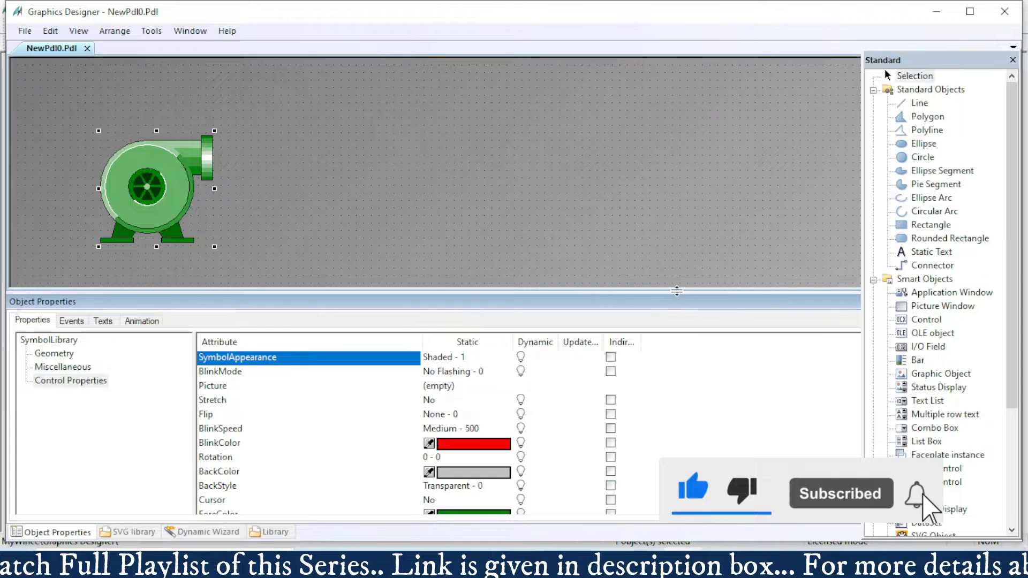
# Set the ForeColor control property of the pump symbol to dark grey
pyautogui.moveTo(677, 291); pyautogui.dragTo(677, 243)
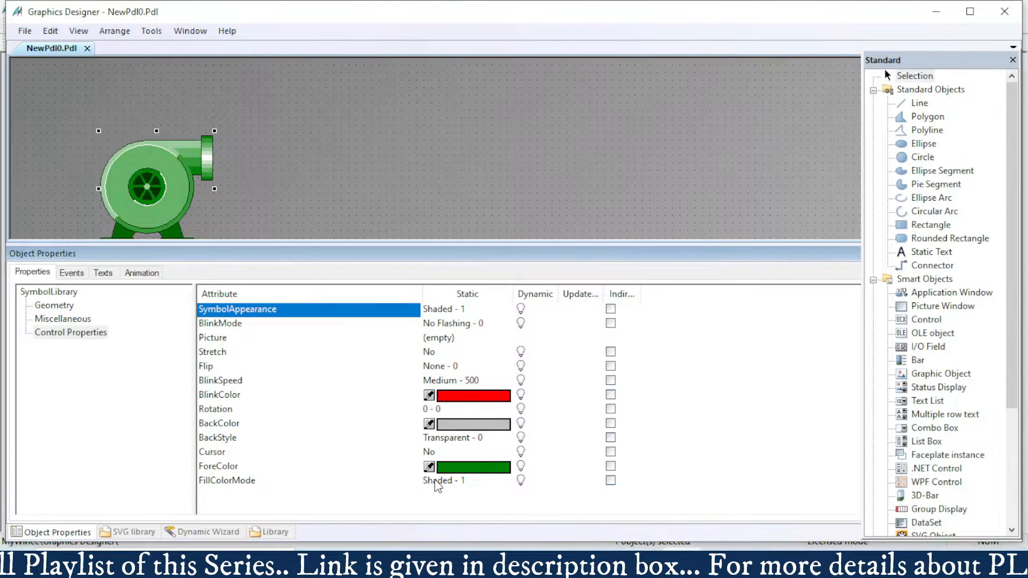
pyautogui.click(471, 470)
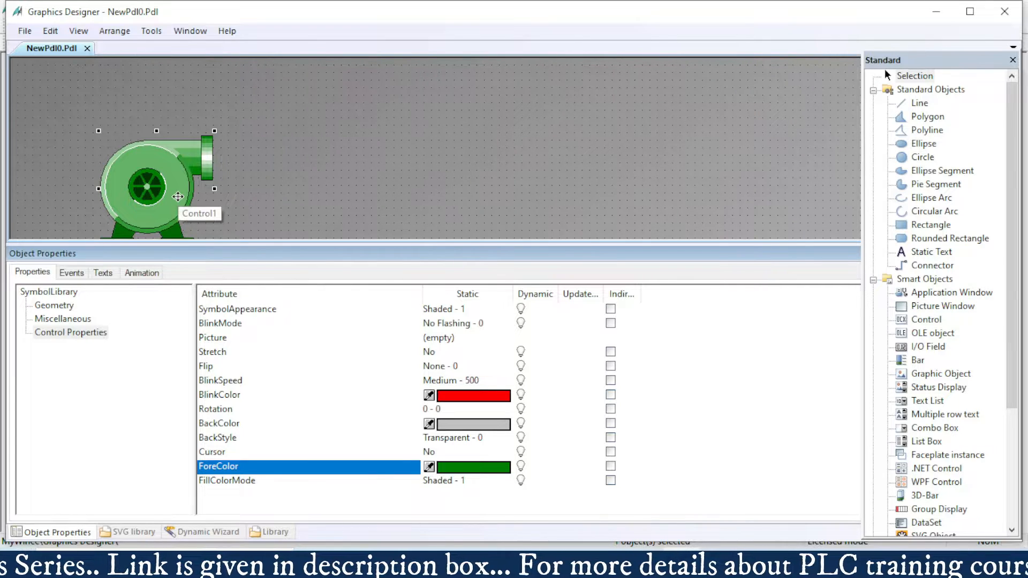
pyautogui.click(500, 470)
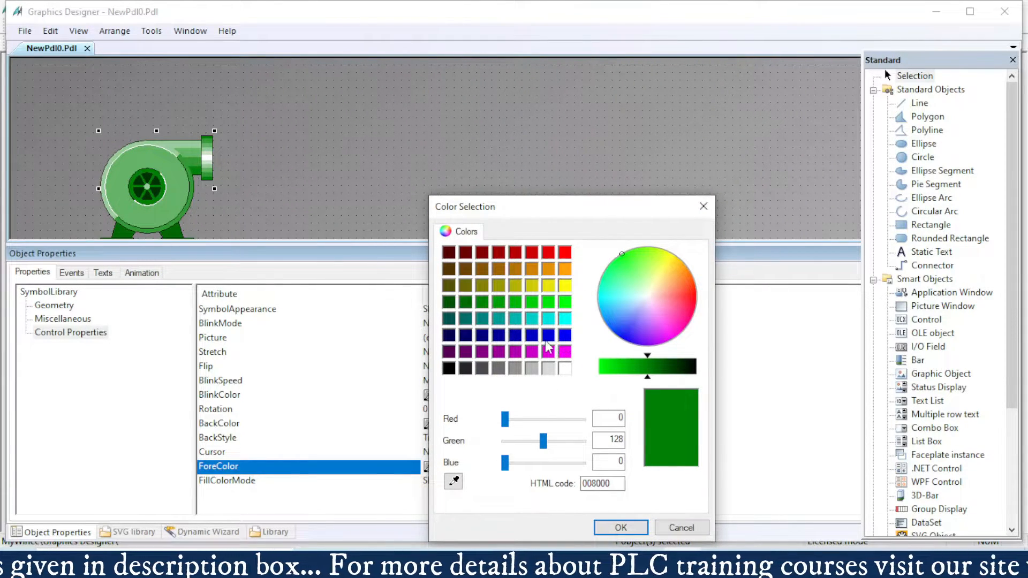
pyautogui.click(499, 369)
pyautogui.click(621, 529)
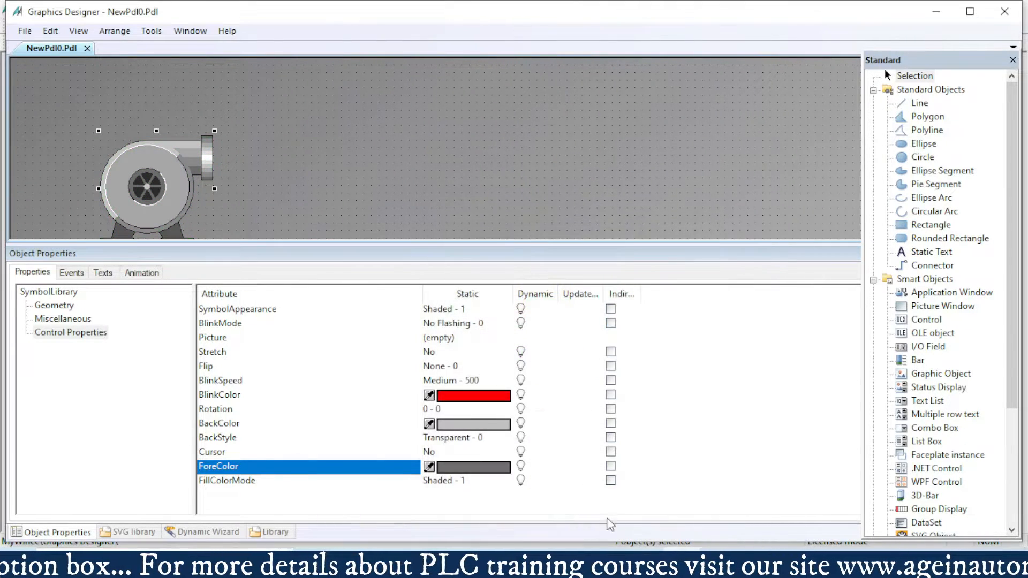
pyautogui.moveTo(620, 244); pyautogui.dragTo(604, 405)
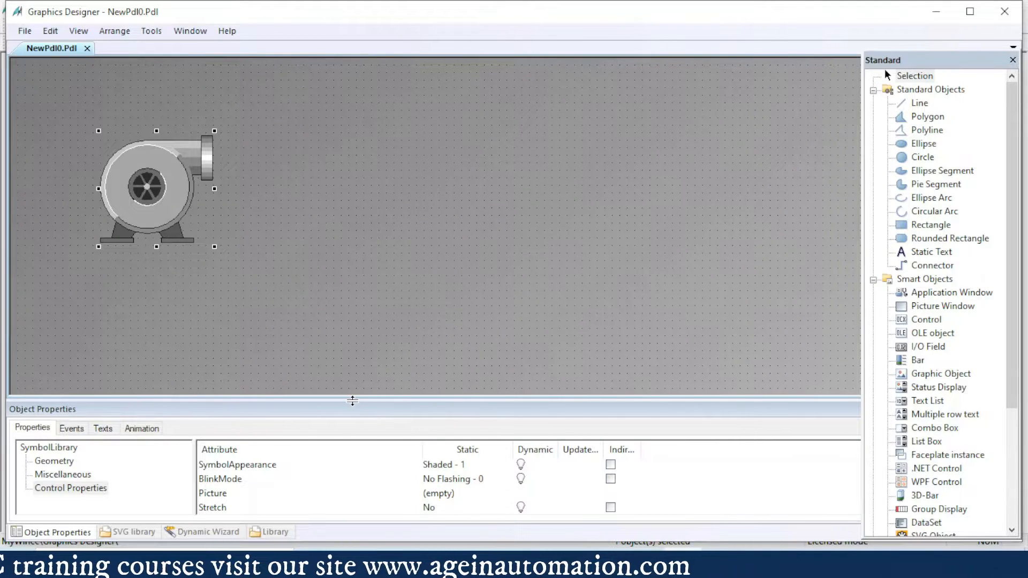
# Add a new animation to the pump symbol and link it to the Run tag of the AB-PLC connection
pyautogui.moveTo(352, 400); pyautogui.dragTo(352, 303)
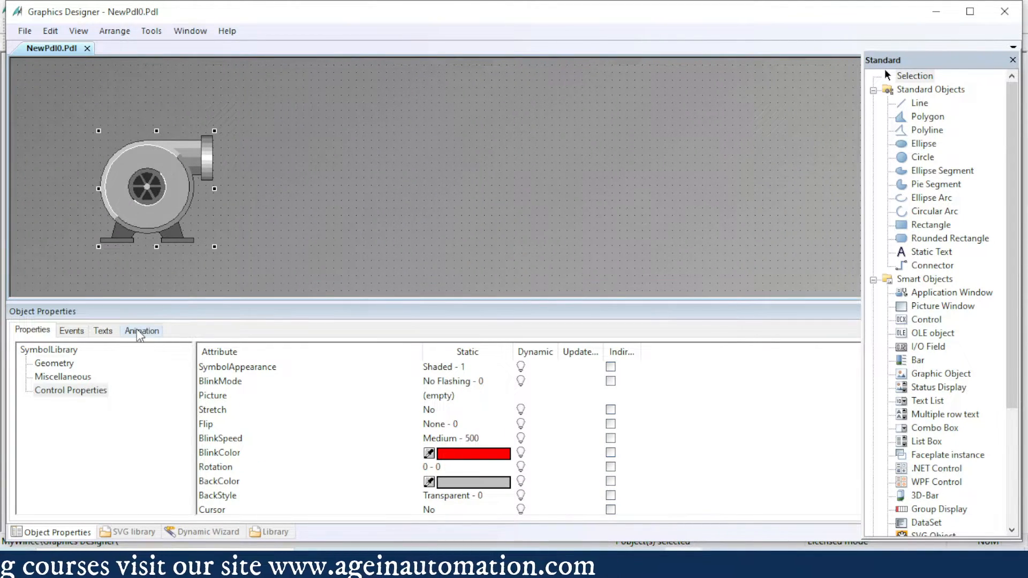
pyautogui.click(140, 332)
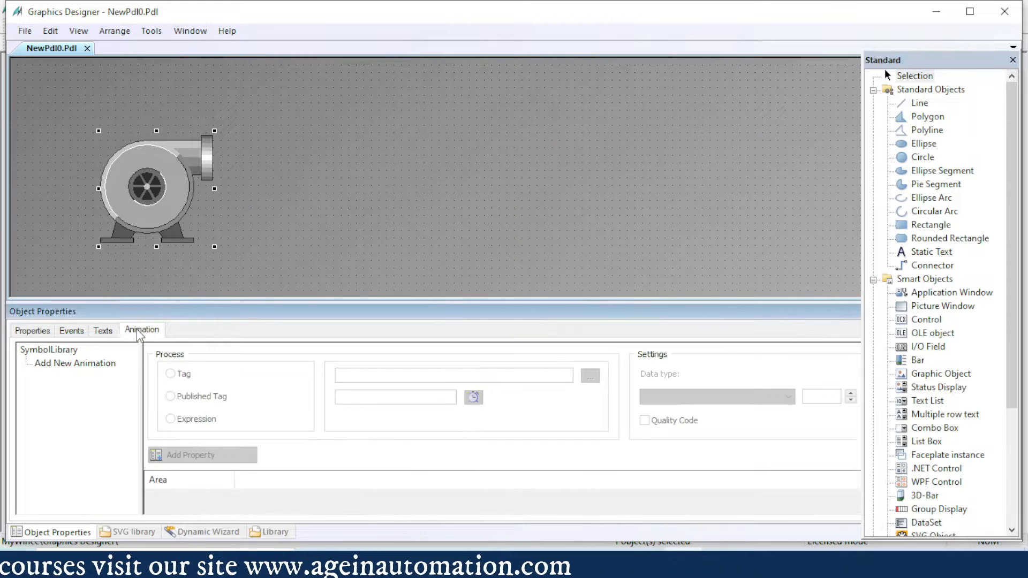
pyautogui.click(72, 366)
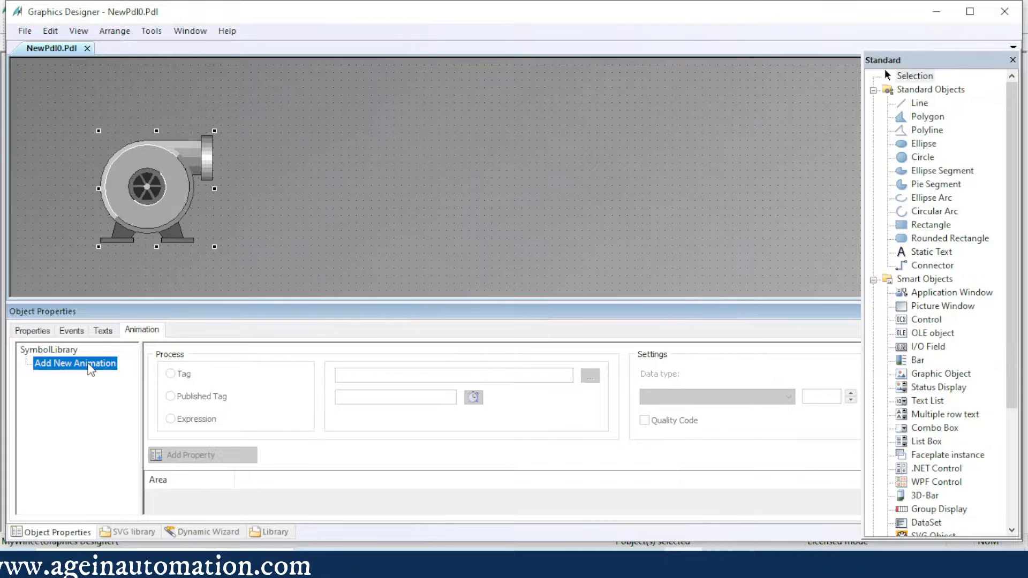
pyautogui.doubleClick(91, 366)
pyautogui.click(392, 376)
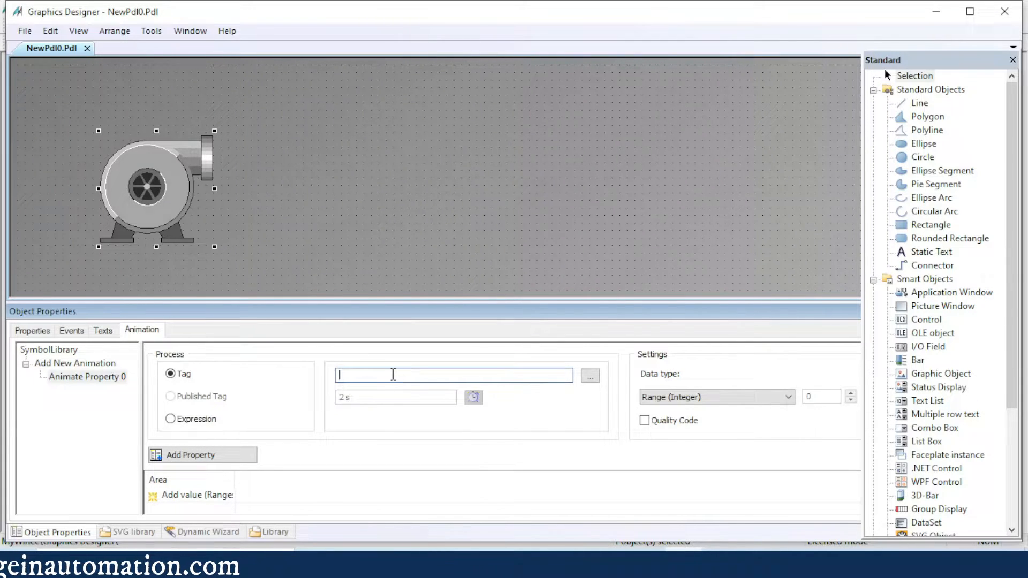
pyautogui.click(590, 378)
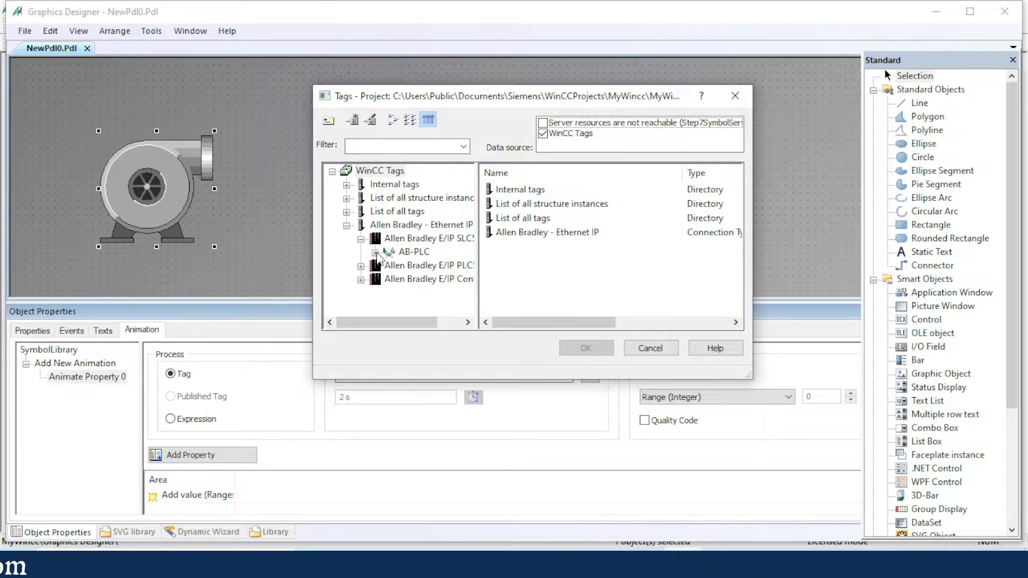
pyautogui.click(416, 252)
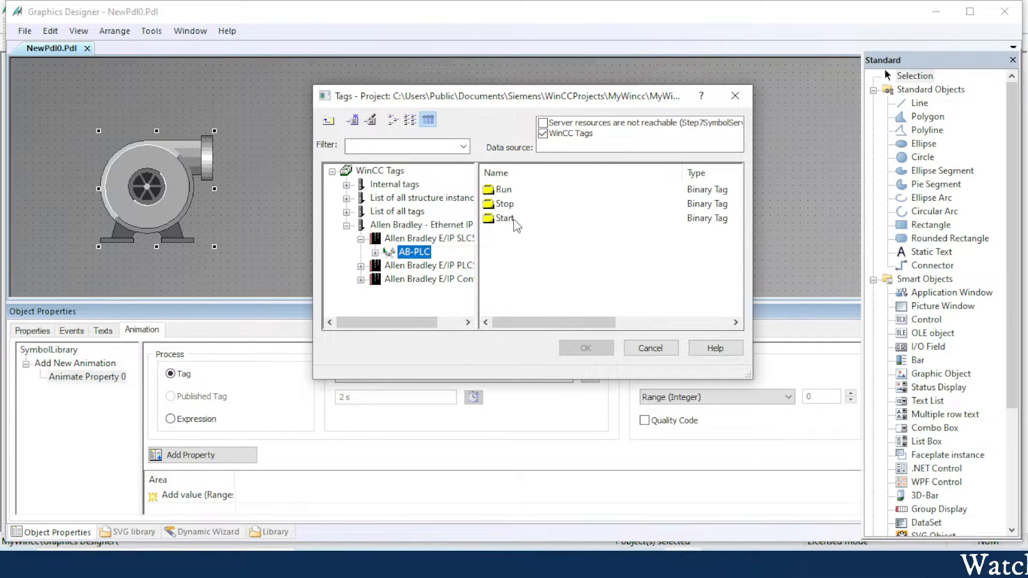
pyautogui.doubleClick(506, 192)
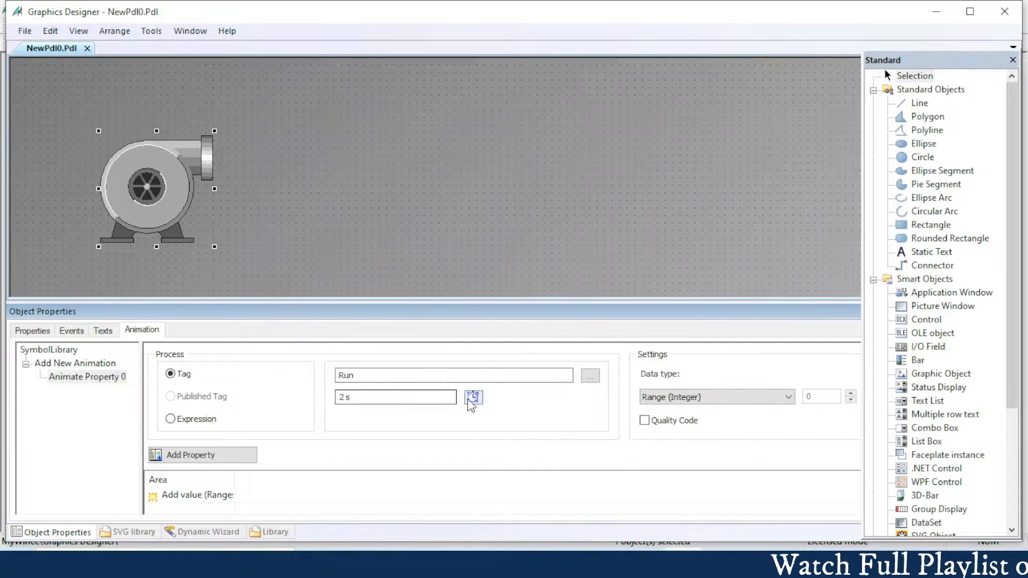
# Set the update cycle of the pump animation's Run tag to 250 ms
pyautogui.click(473, 399)
pyautogui.click(500, 453)
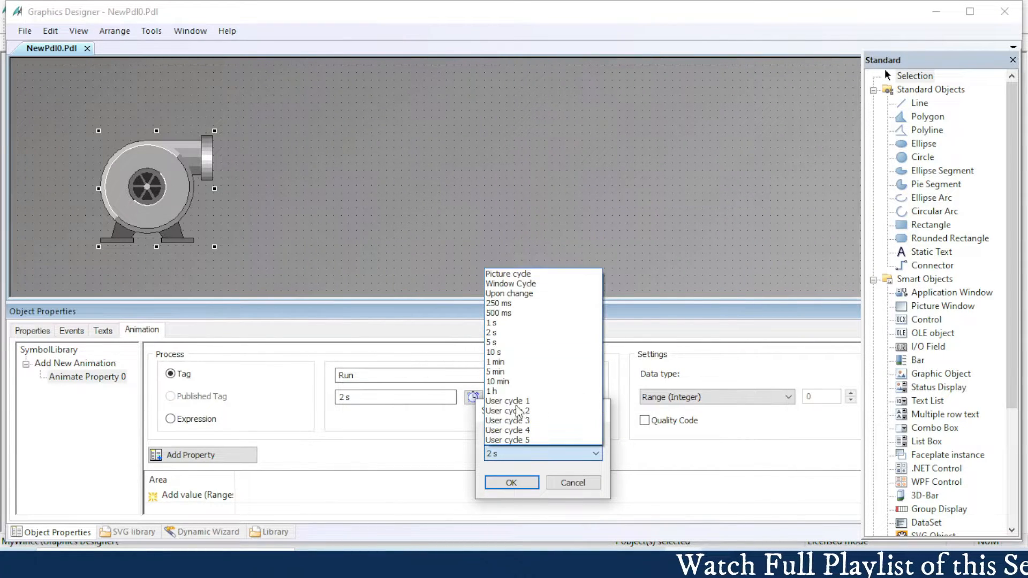
pyautogui.click(499, 303)
pyautogui.click(512, 483)
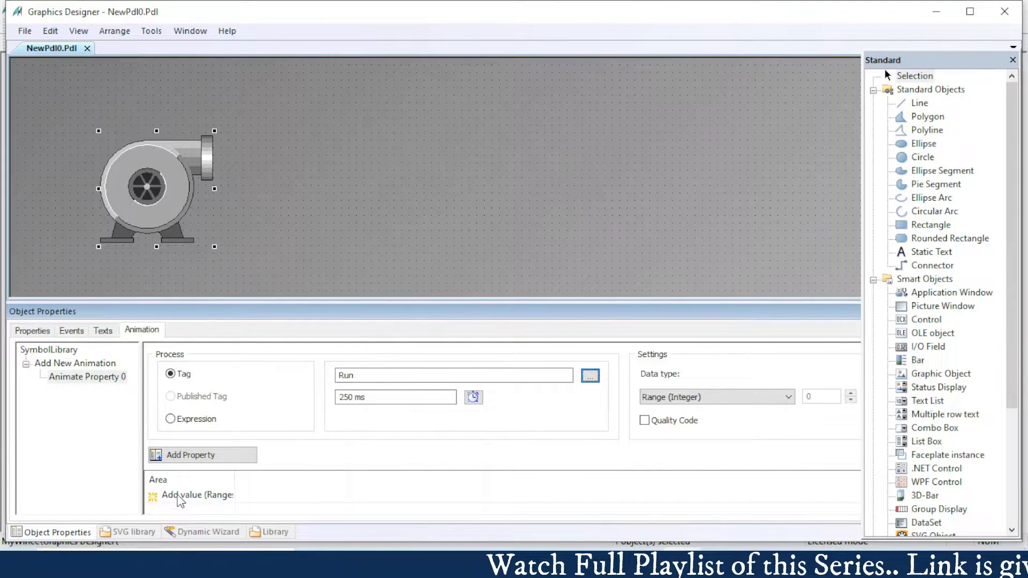
# Add the BackColor and ForeColor properties to the pump animation and set its data type to Bool
pyautogui.click(198, 456)
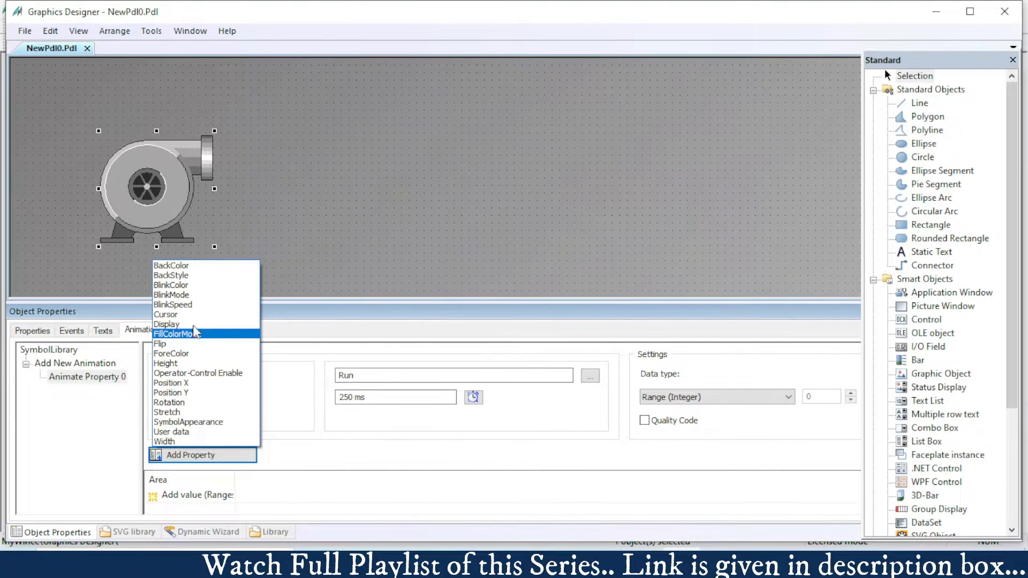
pyautogui.click(185, 265)
pyautogui.click(213, 455)
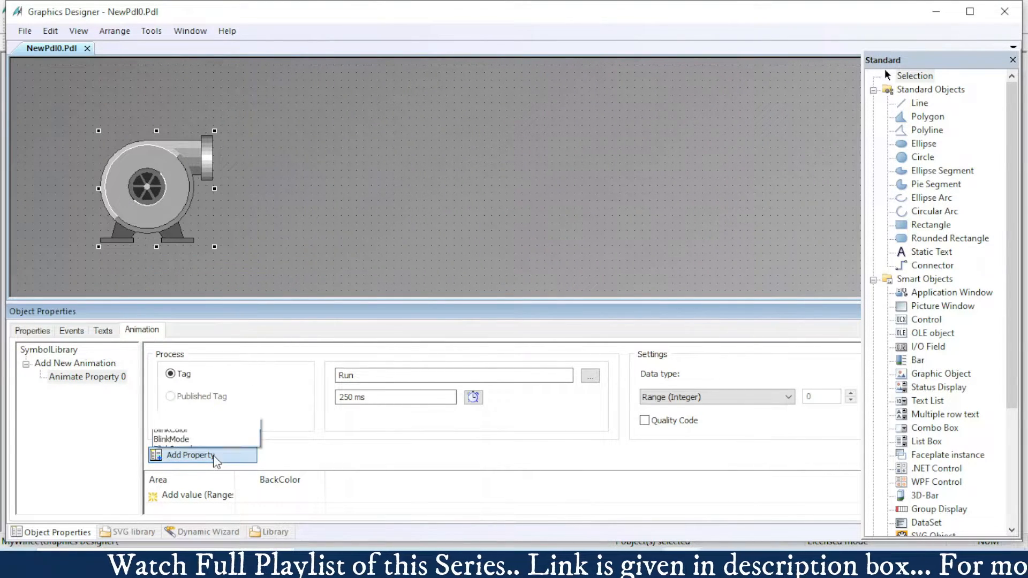
pyautogui.click(214, 354)
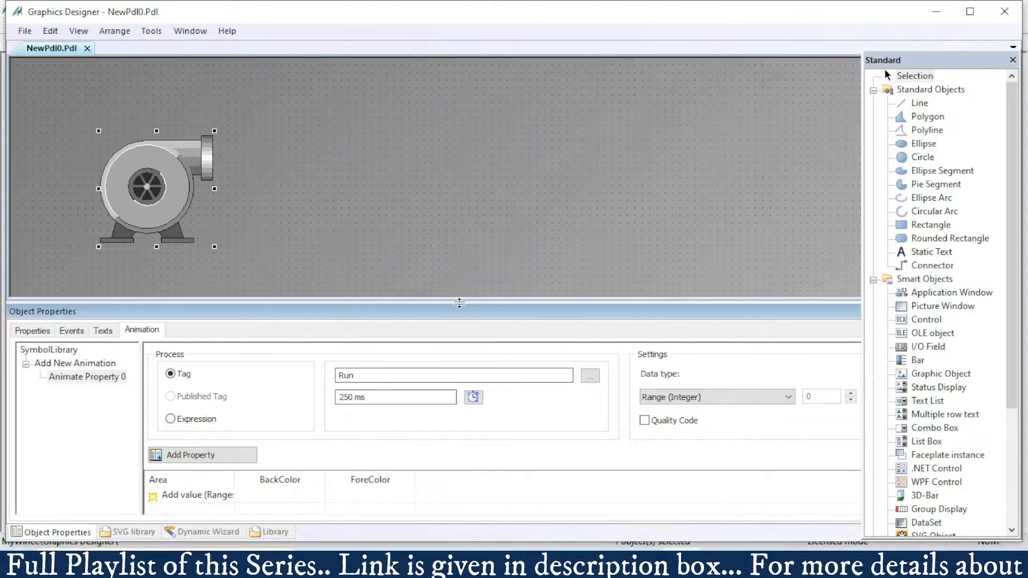
pyautogui.moveTo(462, 306); pyautogui.dragTo(463, 219)
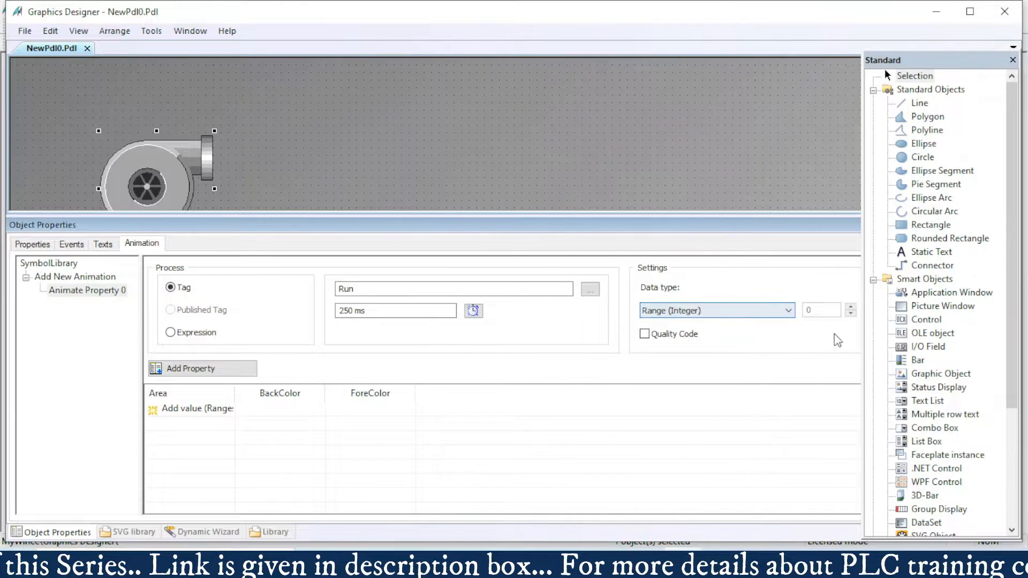
pyautogui.click(786, 315)
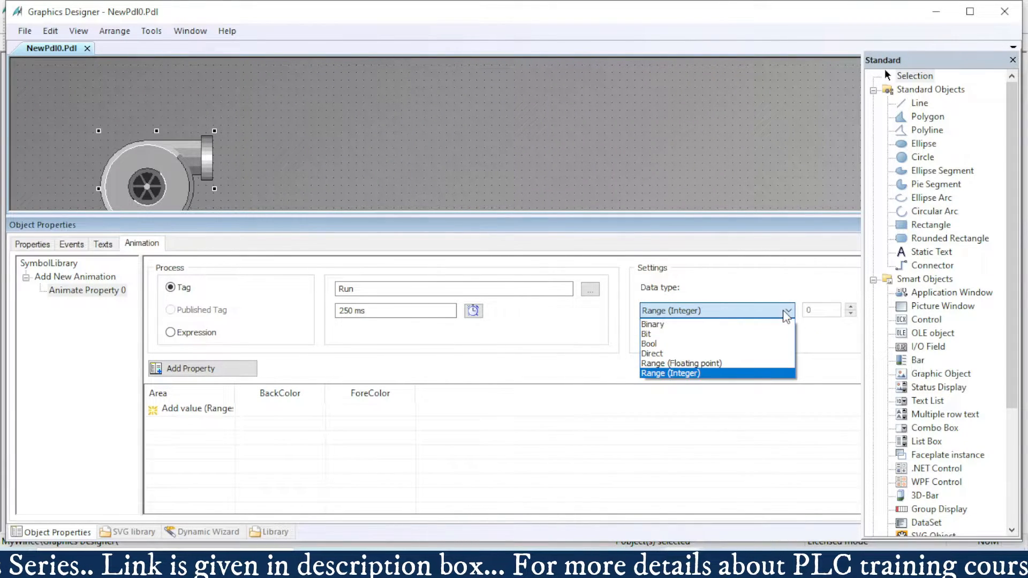
pyautogui.click(658, 344)
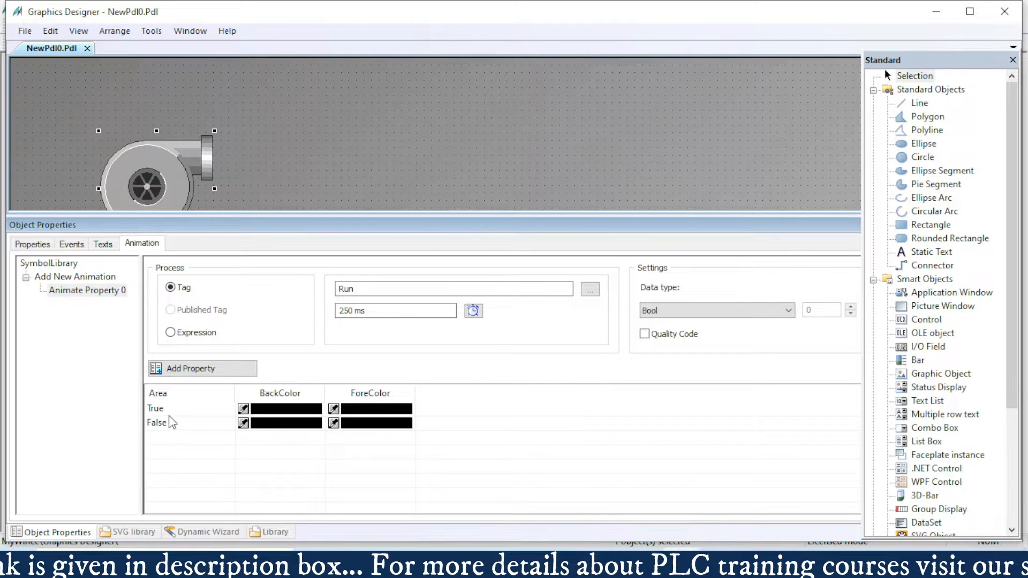
# For the True state of the pump animation, set BackColor to dark green and ForeColor to green 006C00
pyautogui.click(310, 410)
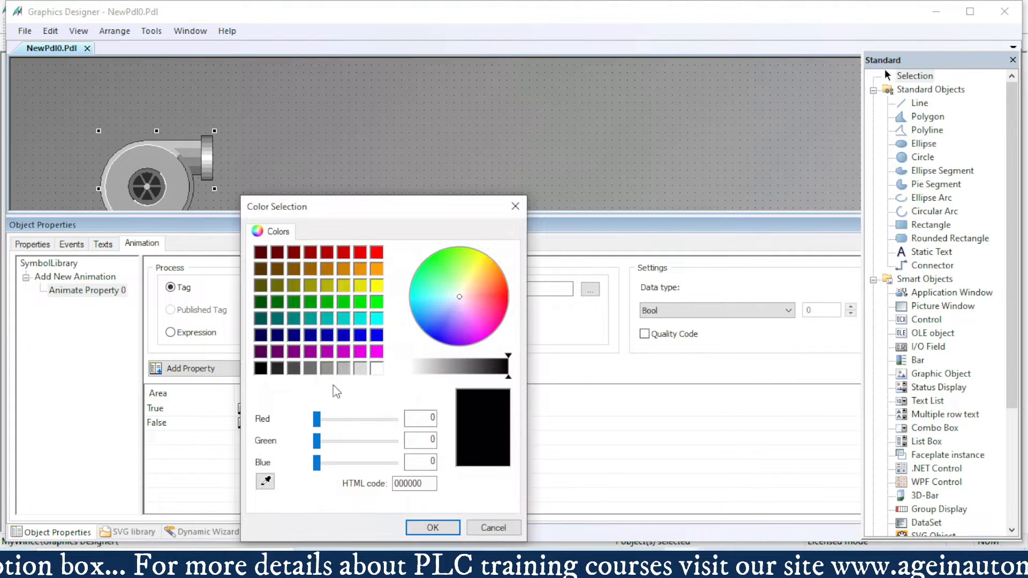
pyautogui.click(377, 302)
pyautogui.click(433, 527)
pyautogui.click(341, 424)
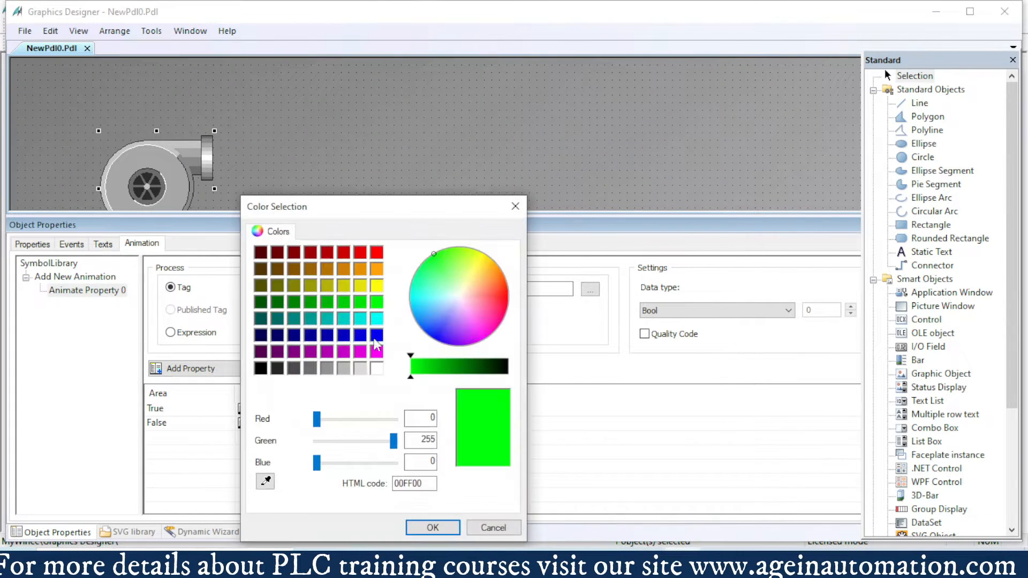
pyautogui.click(260, 302)
pyautogui.click(432, 528)
pyautogui.click(399, 411)
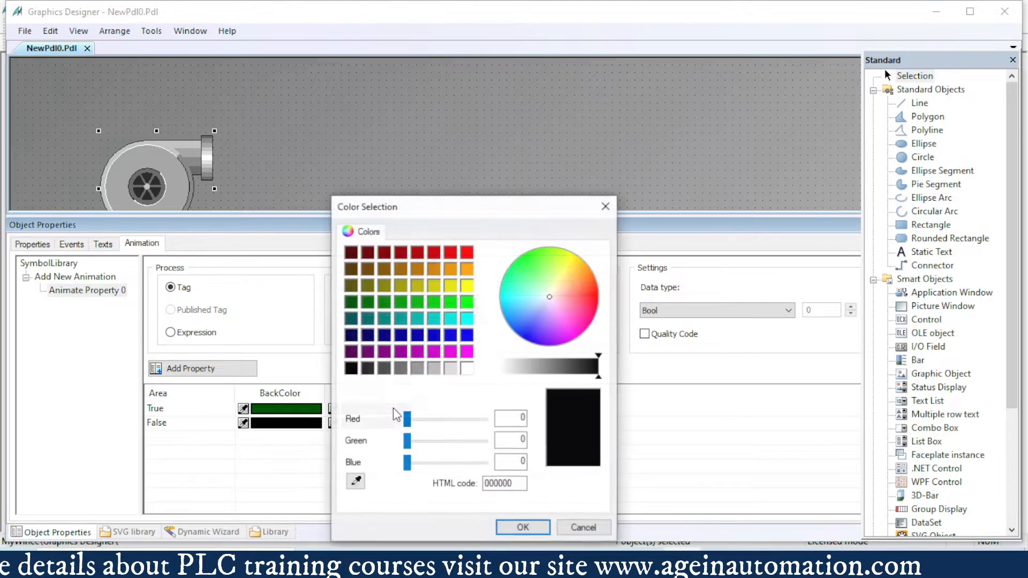
pyautogui.click(385, 302)
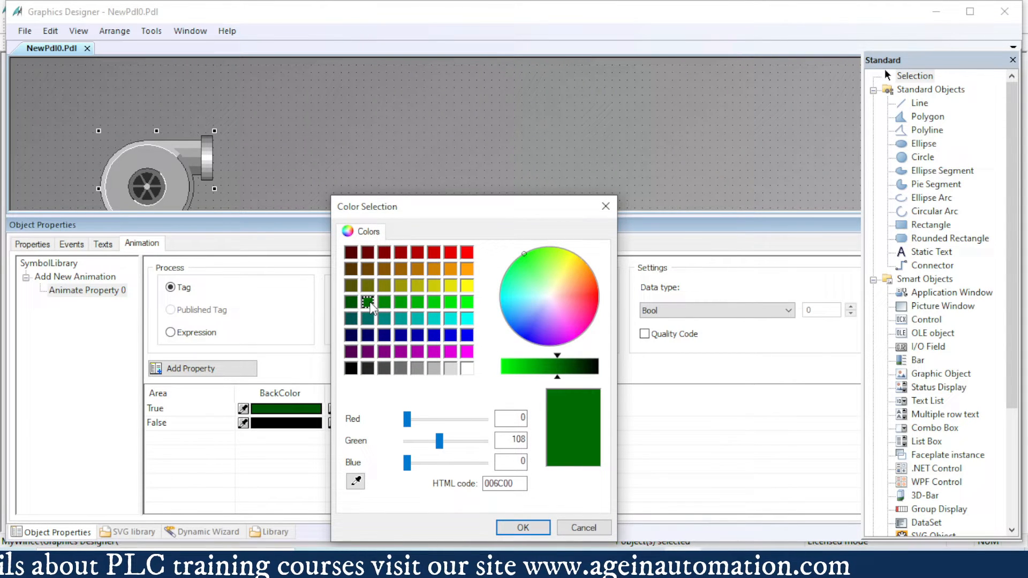
pyautogui.click(523, 528)
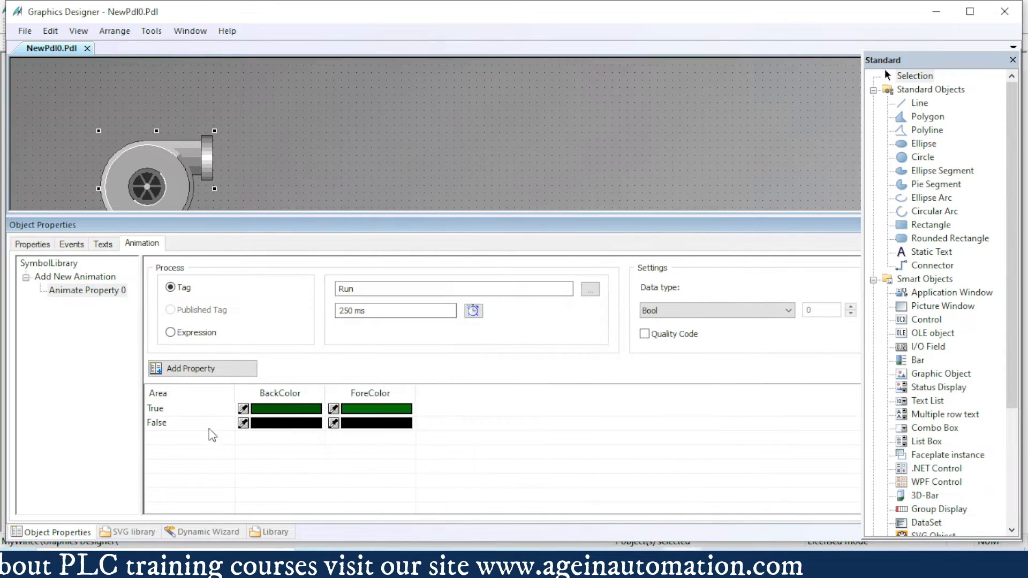
# For the False state of the pump animation, set BackColor to red E60000 and ForeColor to dark red B50000
pyautogui.click(306, 424)
pyautogui.click(360, 253)
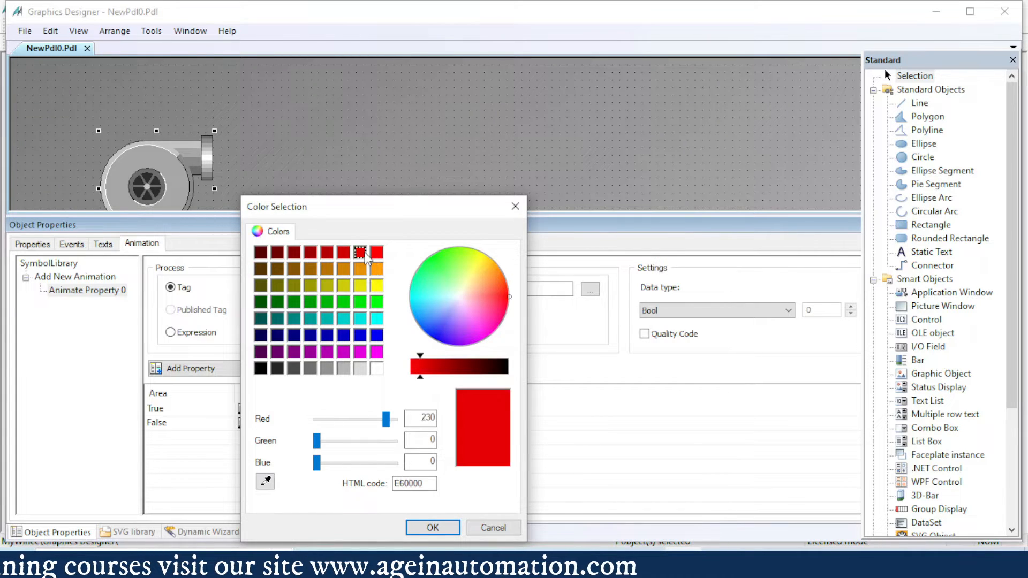
pyautogui.click(433, 528)
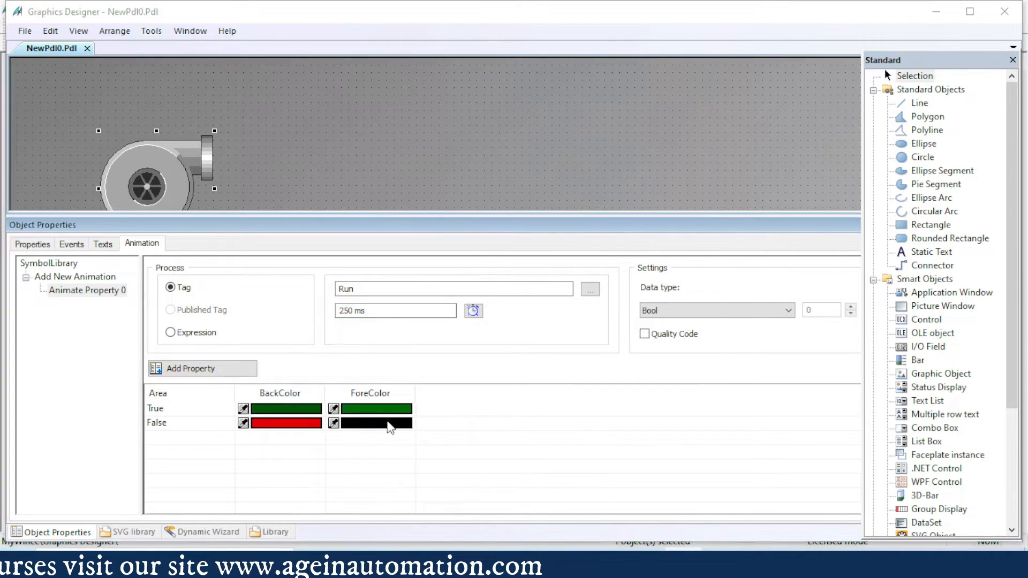
pyautogui.click(391, 424)
pyautogui.click(418, 253)
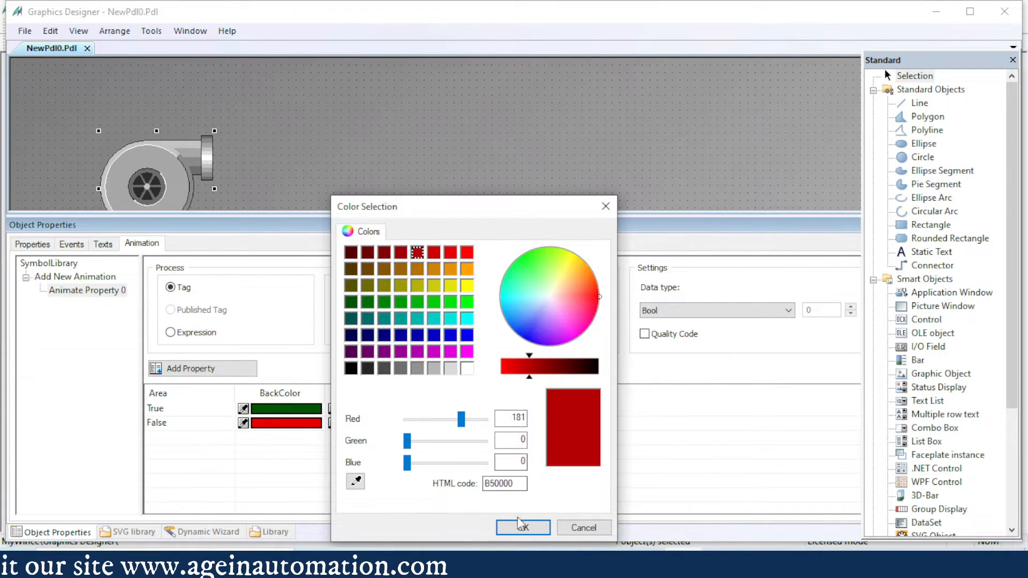
pyautogui.click(524, 527)
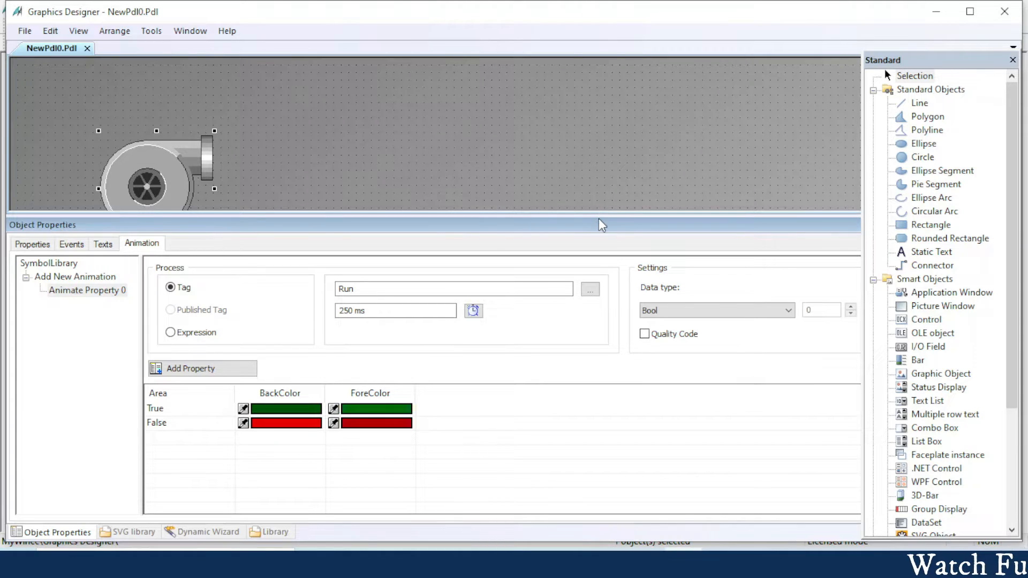
# Draw a button just below the pump symbol and give it the text Start
pyautogui.moveTo(600, 216); pyautogui.dragTo(597, 417)
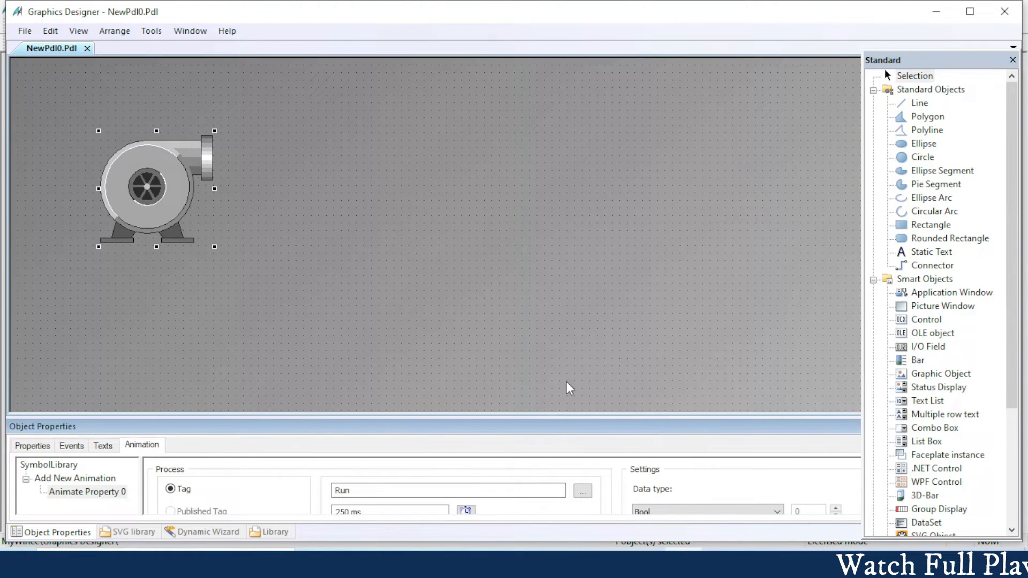
pyautogui.click(96, 290)
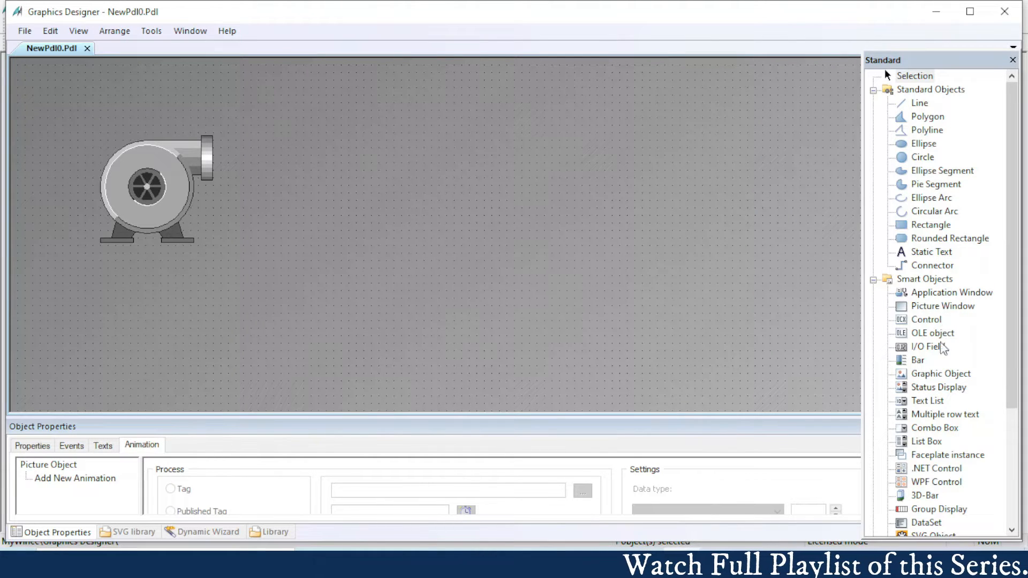
pyautogui.moveTo(1013, 324); pyautogui.dragTo(1022, 431)
pyautogui.click(925, 415)
pyautogui.moveTo(69, 258); pyautogui.dragTo(147, 296)
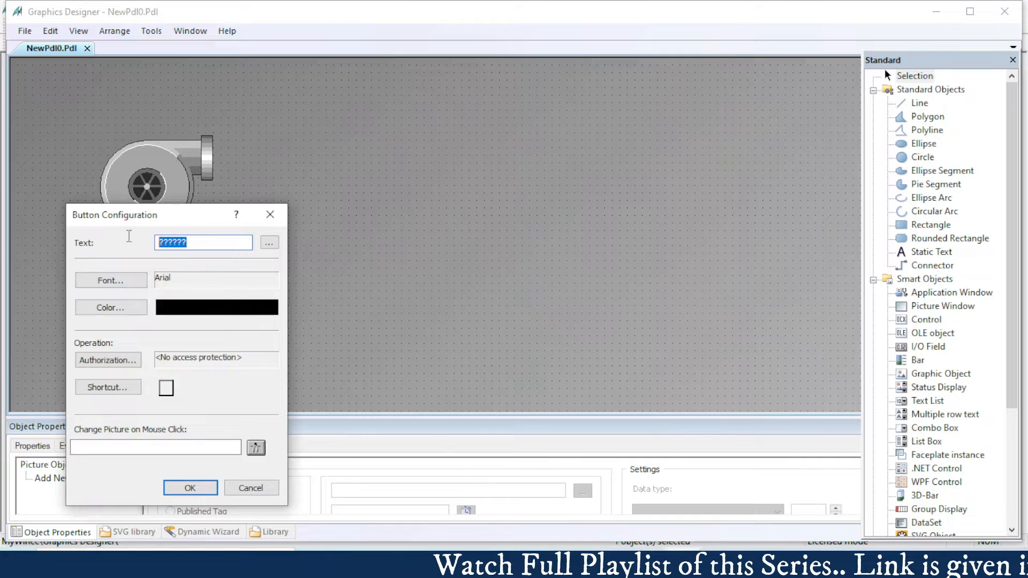
pyautogui.write('St')
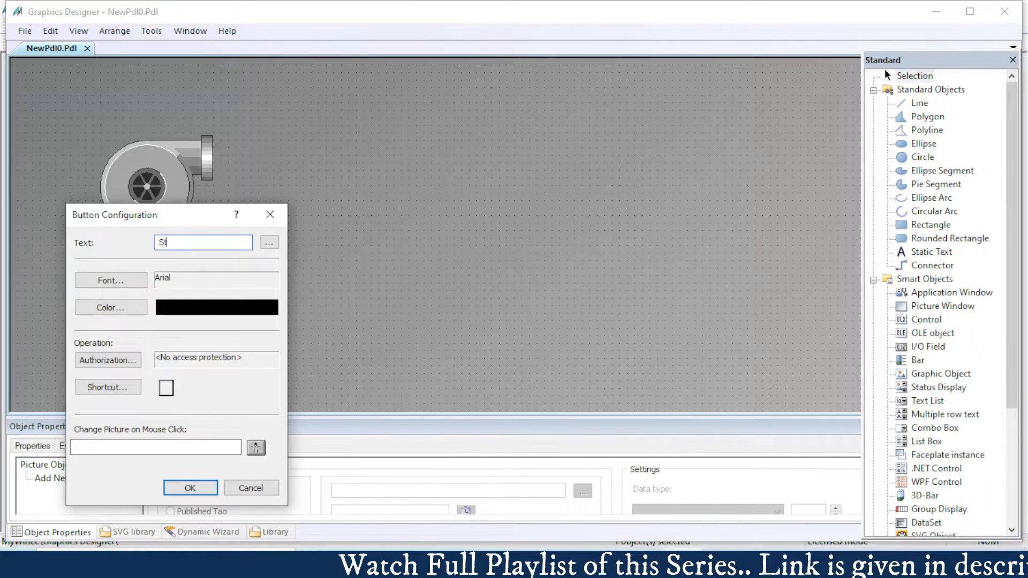
pyautogui.write('art')
pyautogui.click(190, 488)
# Display the object properties of the Start button
pyautogui.rightClick(110, 281)
pyautogui.click(182, 469)
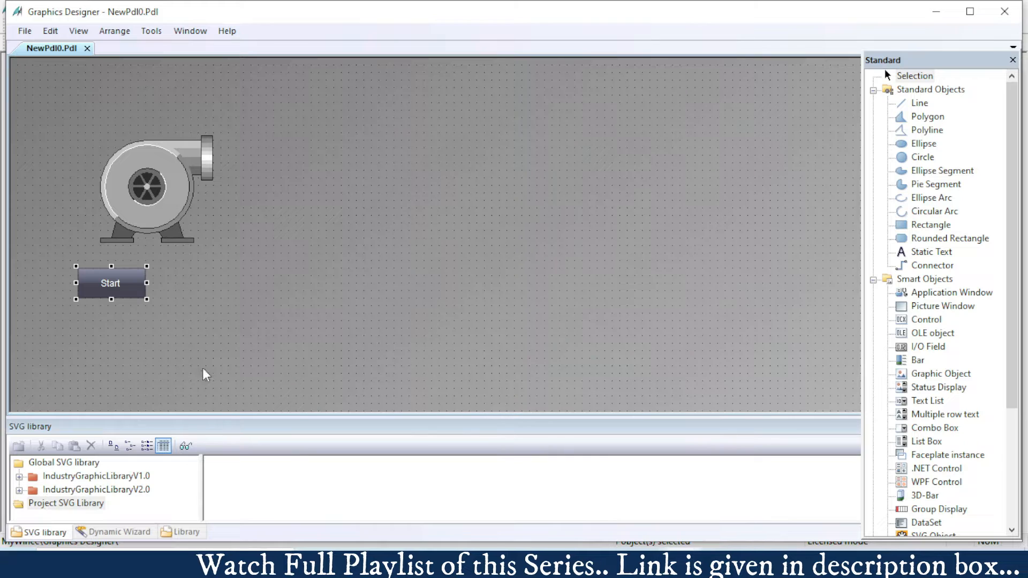
pyautogui.rightClick(110, 272)
pyautogui.click(161, 458)
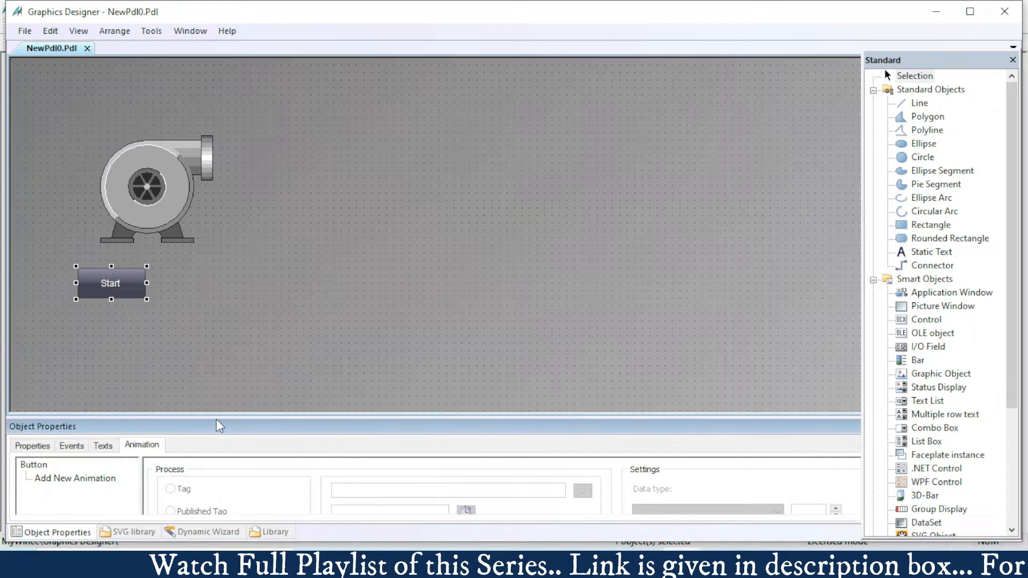
# Give the Start button a direct connection on its Press Left mouse event, writing constant 1 to the tag Start
pyautogui.moveTo(217, 420); pyautogui.dragTo(217, 288)
pyautogui.click(69, 316)
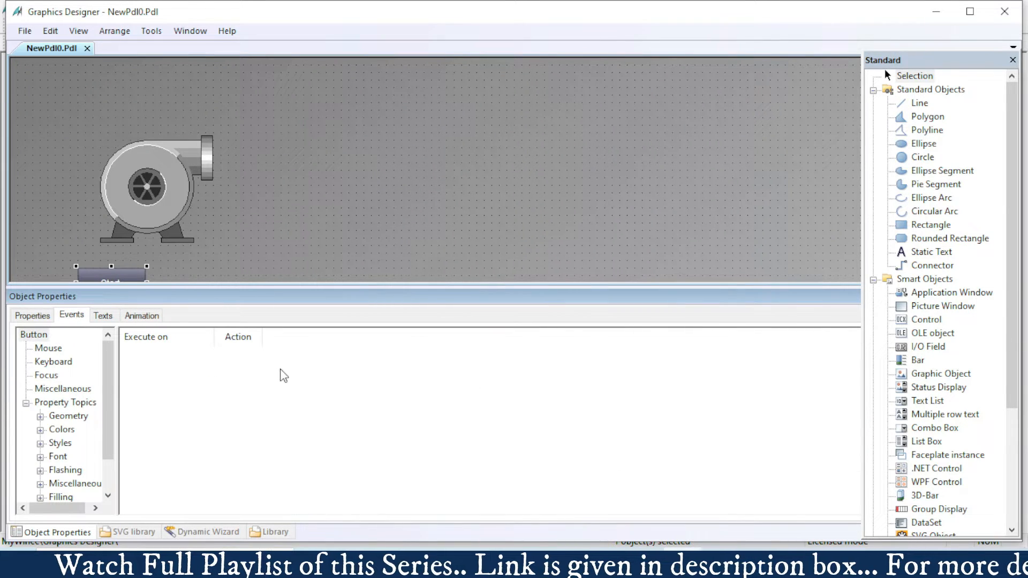
pyautogui.click(48, 348)
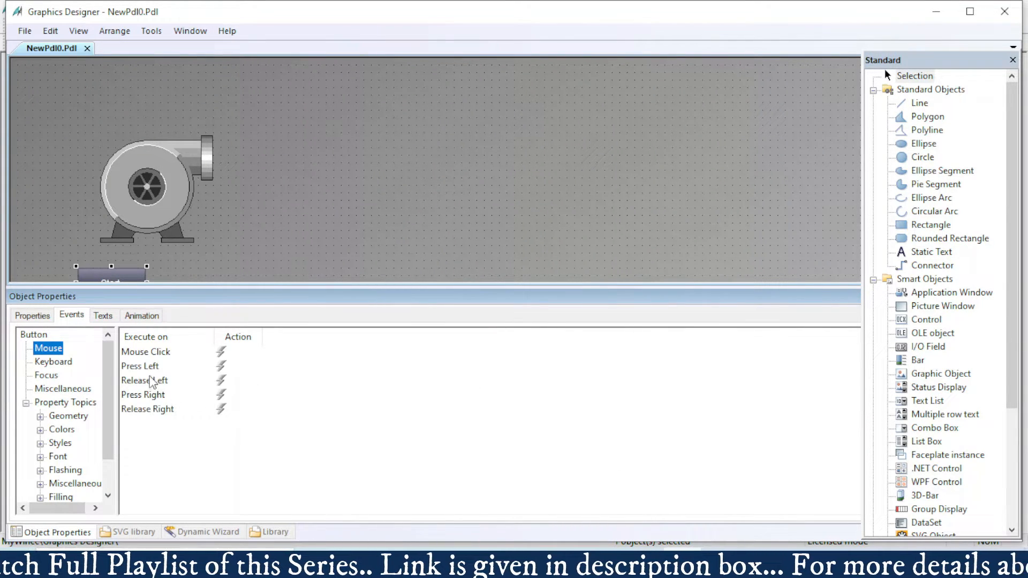
pyautogui.click(142, 366)
pyautogui.doubleClick(221, 366)
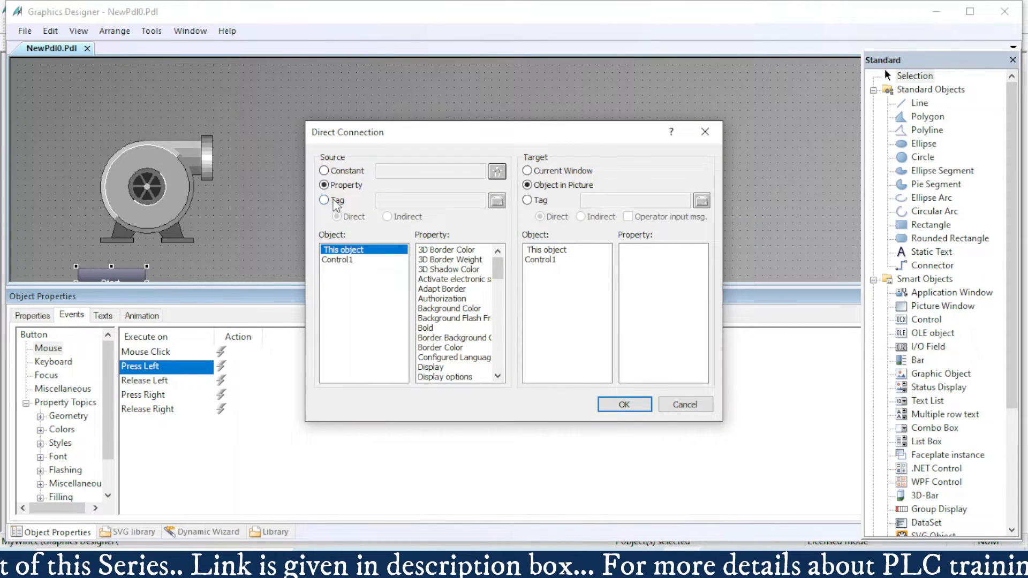
pyautogui.click(324, 171)
pyautogui.click(407, 170)
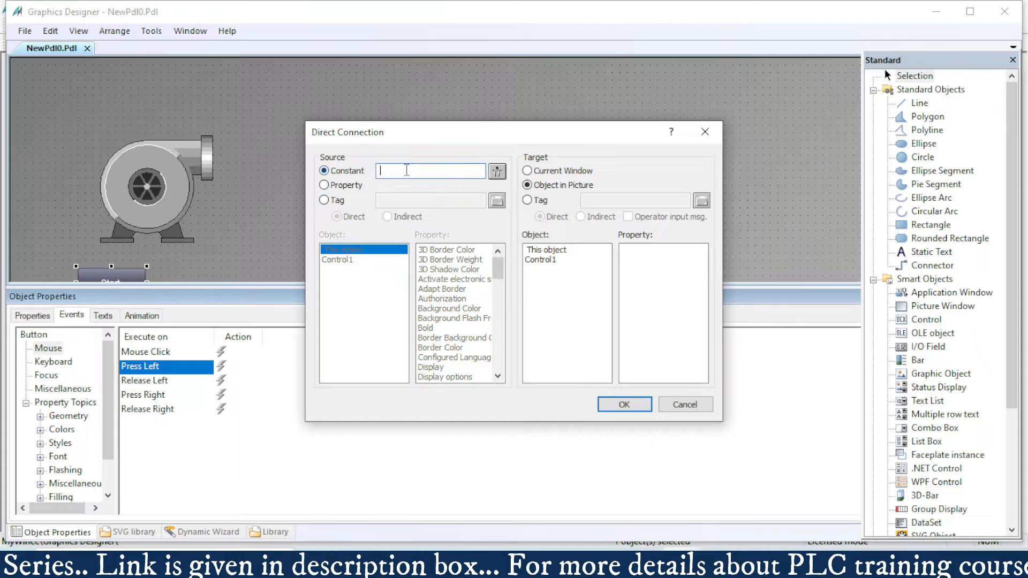
pyautogui.click(527, 201)
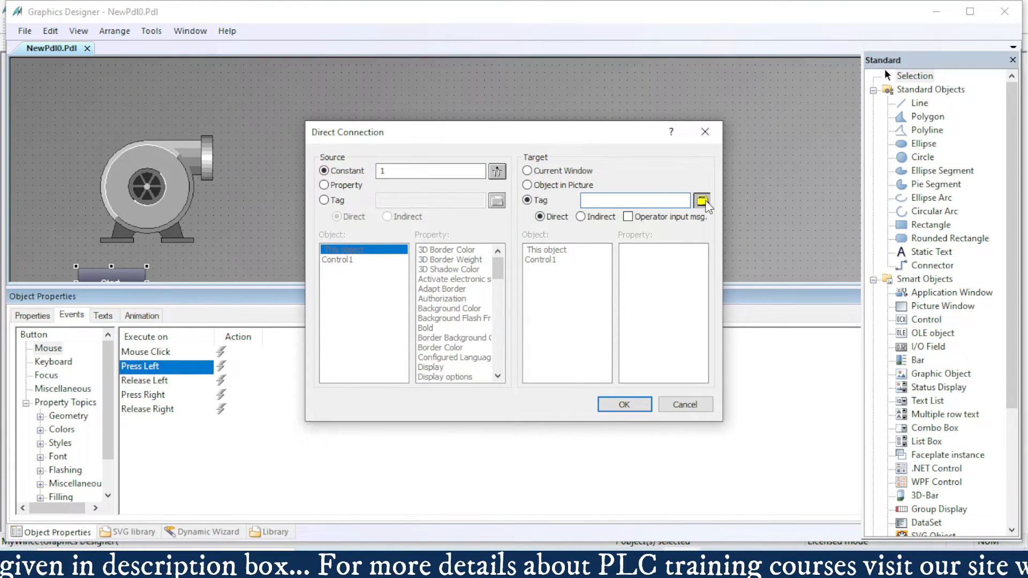
pyautogui.click(701, 201)
pyautogui.doubleClick(504, 219)
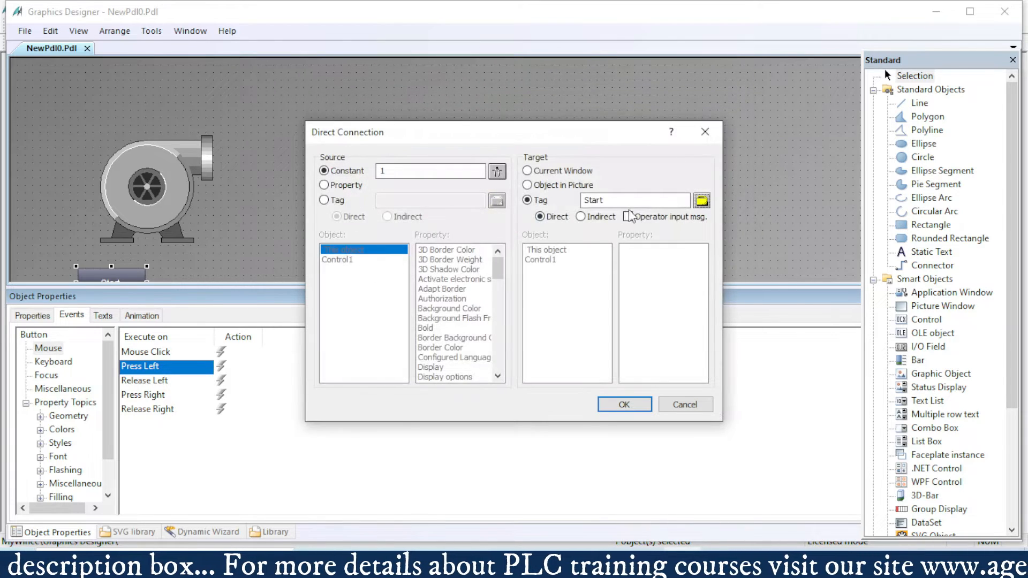
pyautogui.click(625, 405)
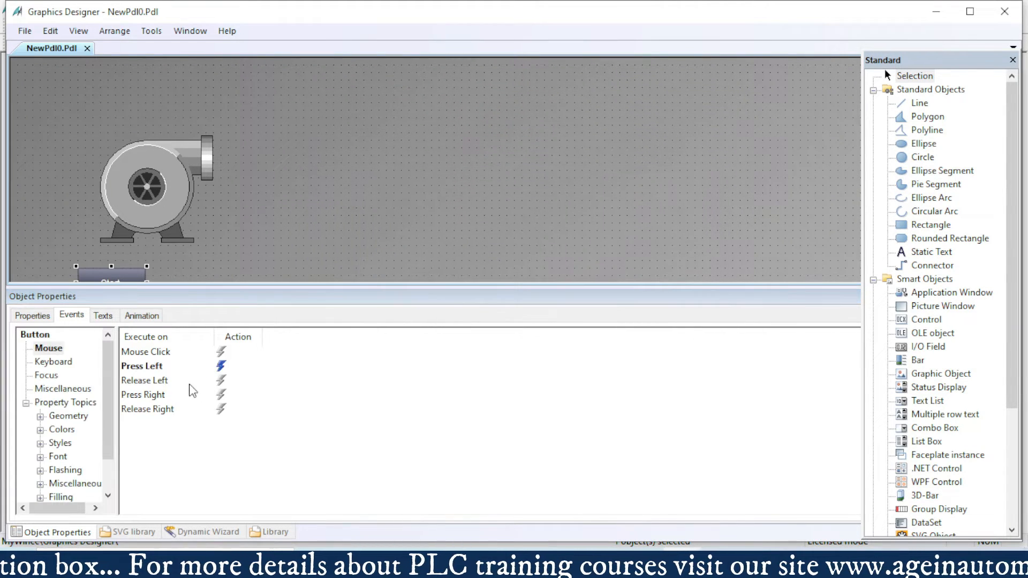
# Add a direct connection to the Start button's Release Left event that writes constant 0 to the tag Start
pyautogui.doubleClick(220, 381)
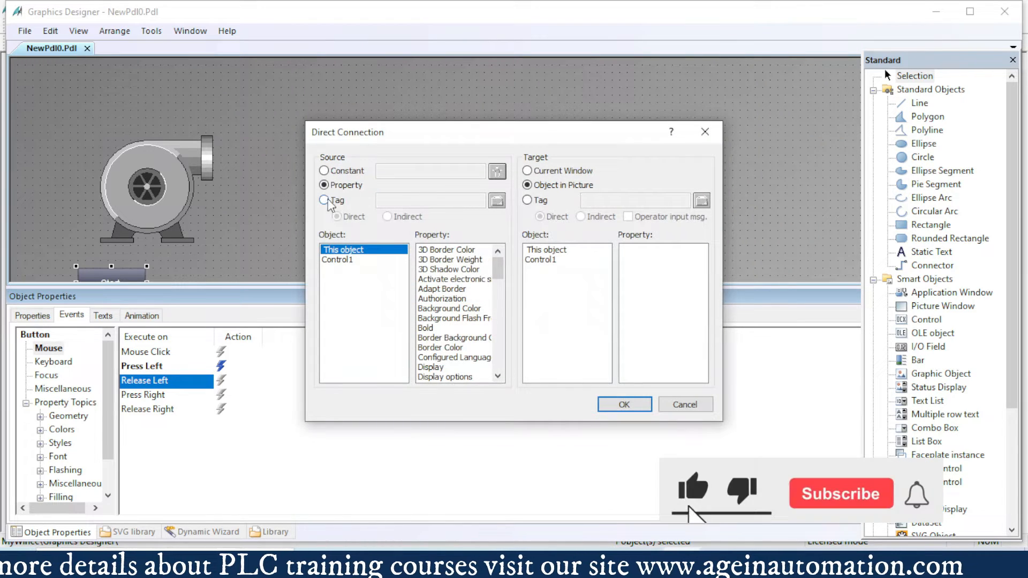
pyautogui.click(324, 170)
pyautogui.click(401, 170)
pyautogui.write('0')
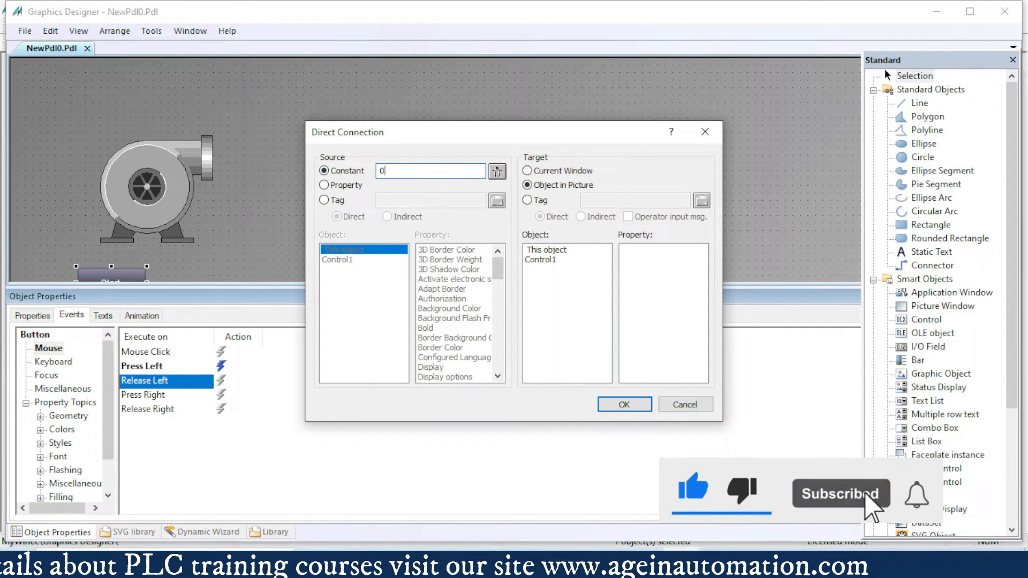
pyautogui.click(528, 200)
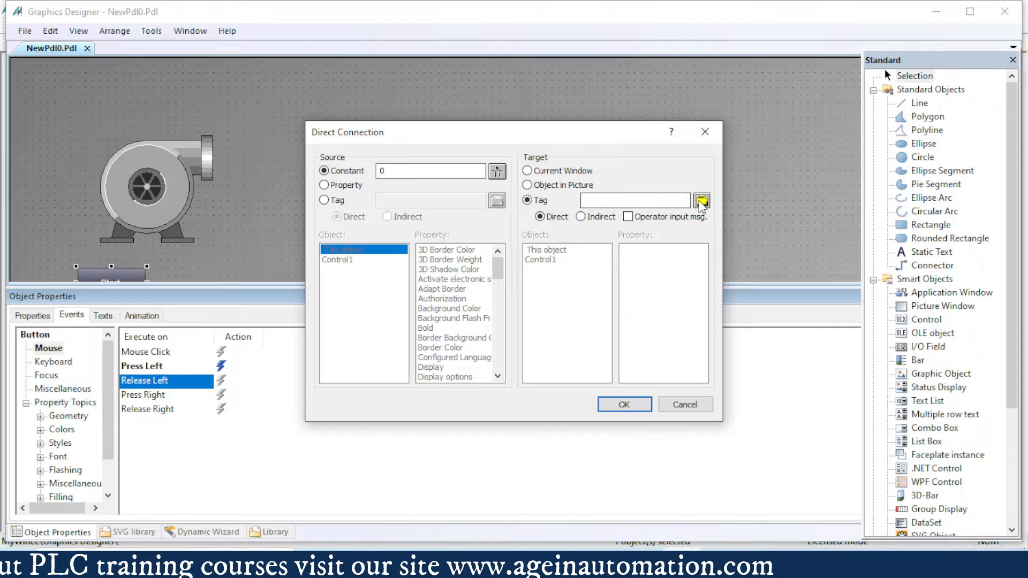
pyautogui.click(701, 200)
pyautogui.doubleClick(508, 217)
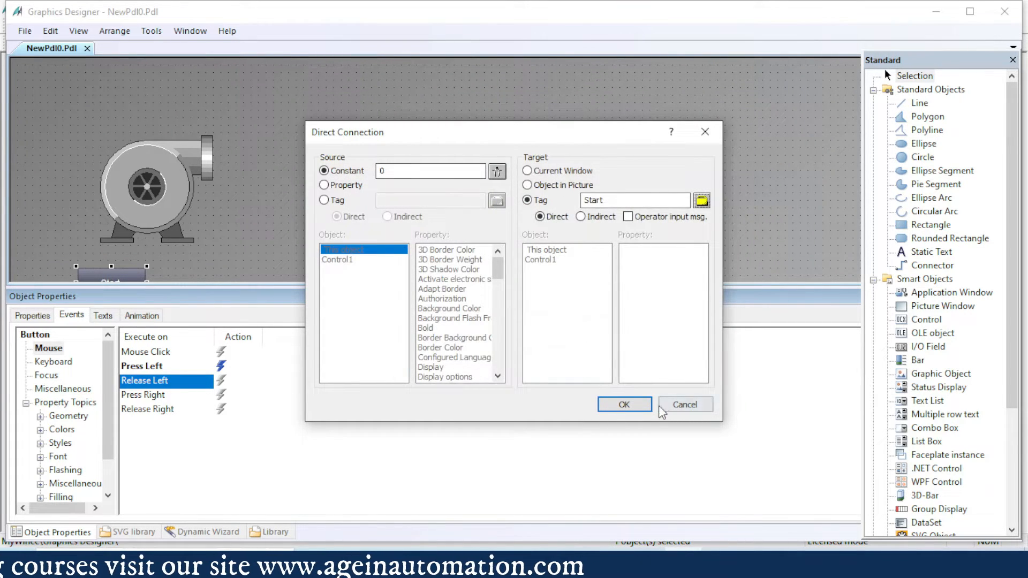
pyautogui.click(621, 404)
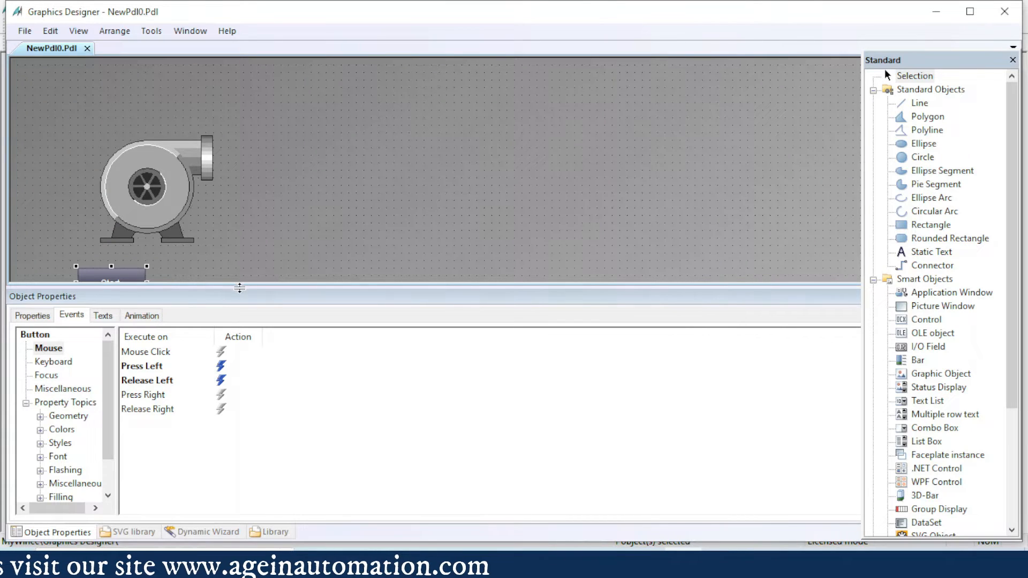
# Duplicate the Start button, place the copy just to its right, and set the copy's text to Stop
pyautogui.moveTo(239, 288); pyautogui.dragTo(238, 343)
pyautogui.rightClick(120, 285)
pyautogui.click(164, 323)
pyautogui.moveTo(135, 294); pyautogui.dragTo(188, 274)
pyautogui.doubleClick(205, 275)
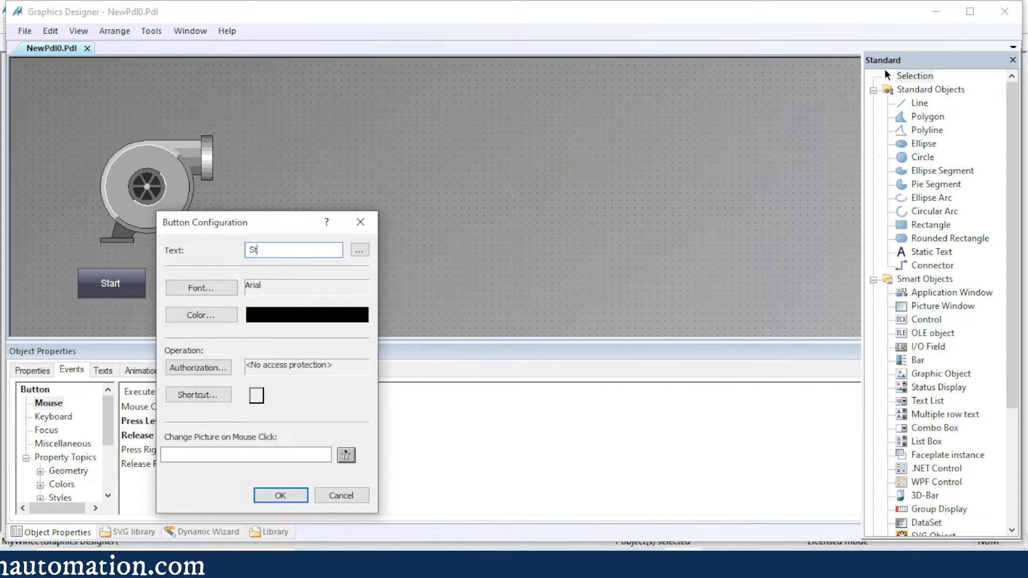
pyautogui.write('Stop')
pyautogui.press('Return')
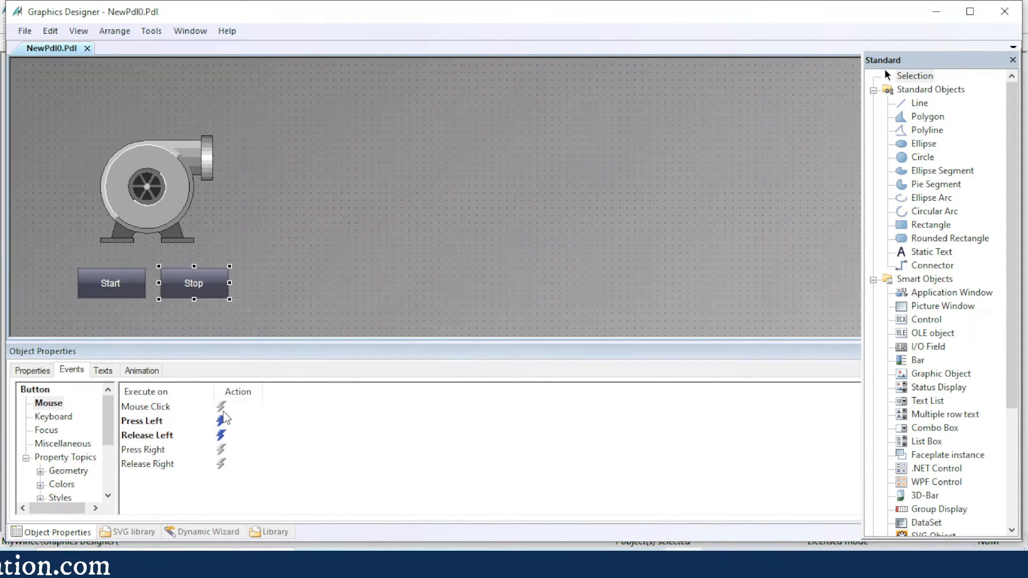
# Change the target tag of the Stop button's Press Left direct connection to Stop
pyautogui.click(157, 423)
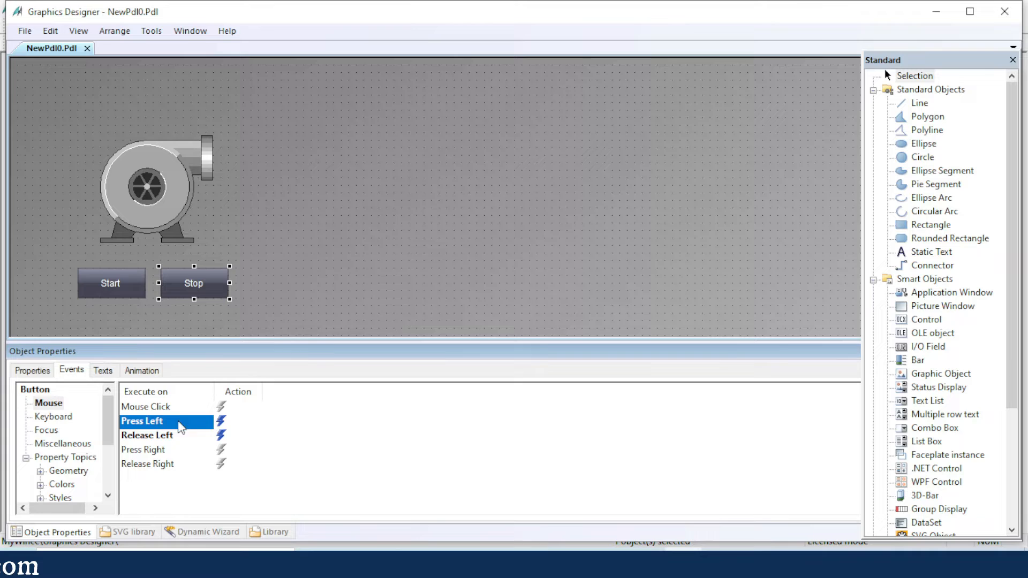
pyautogui.doubleClick(221, 422)
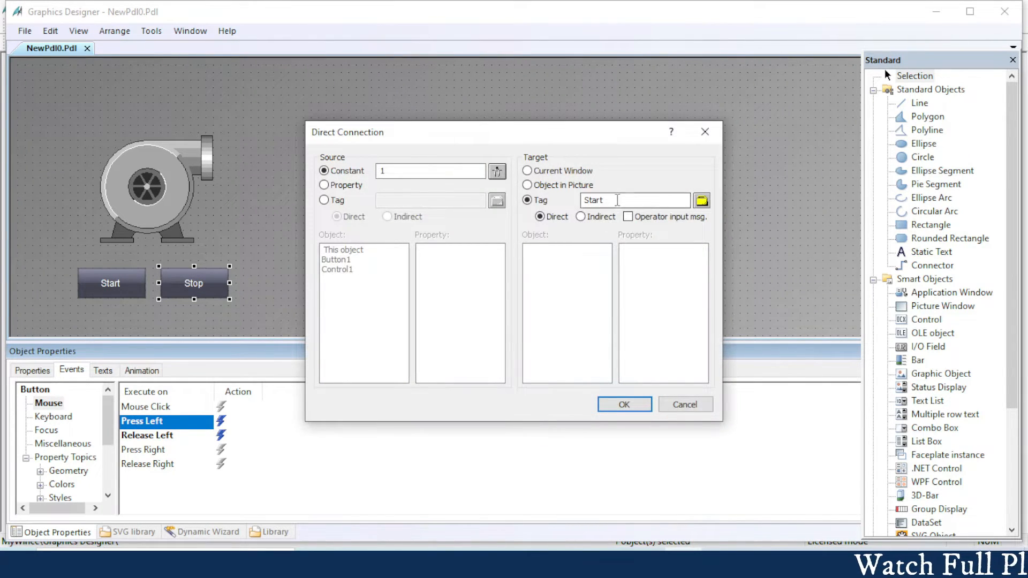
pyautogui.doubleClick(643, 198)
pyautogui.click(702, 201)
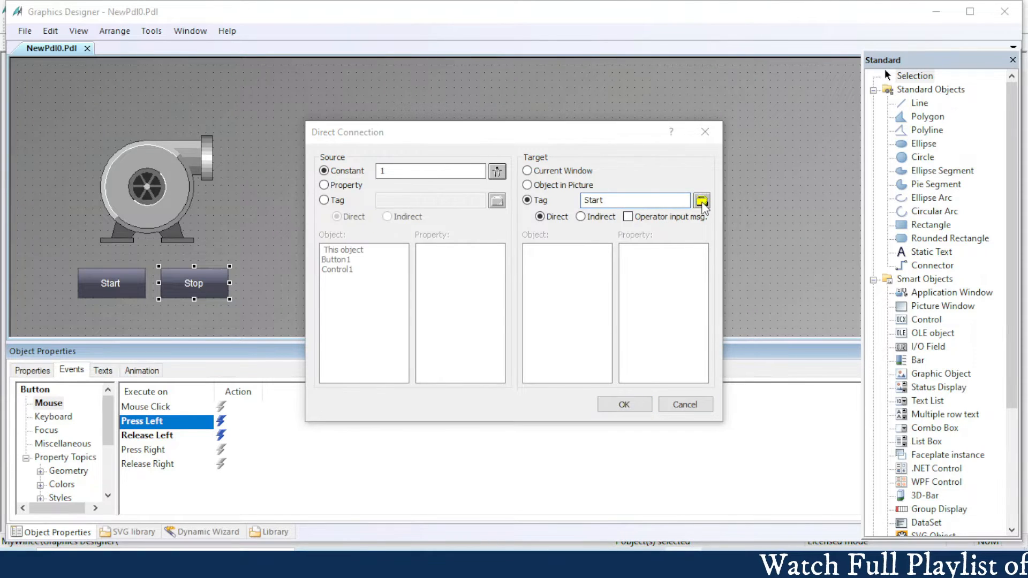
pyautogui.doubleClick(503, 212)
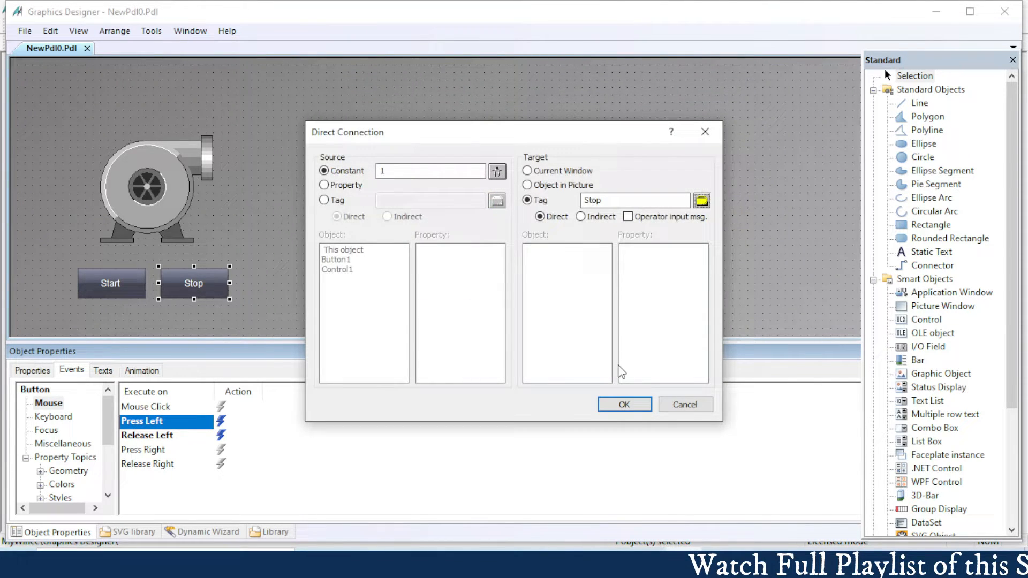
pyautogui.click(623, 406)
# Change the target tag of the Stop button's Release Left direct connection to Stop
pyautogui.doubleClick(221, 436)
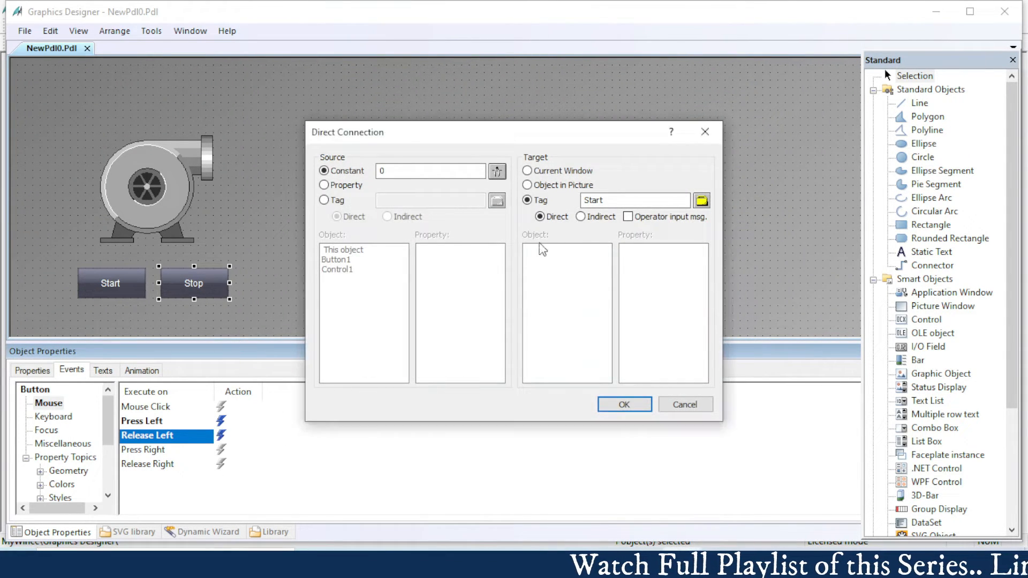
pyautogui.click(706, 204)
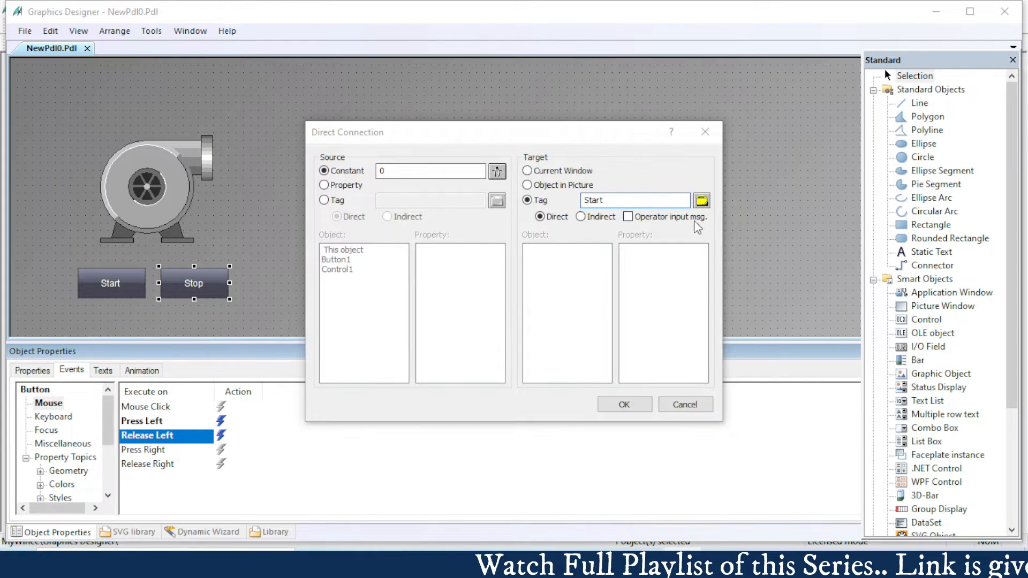
pyautogui.doubleClick(503, 204)
pyautogui.click(624, 405)
pyautogui.moveTo(725, 342); pyautogui.dragTo(724, 413)
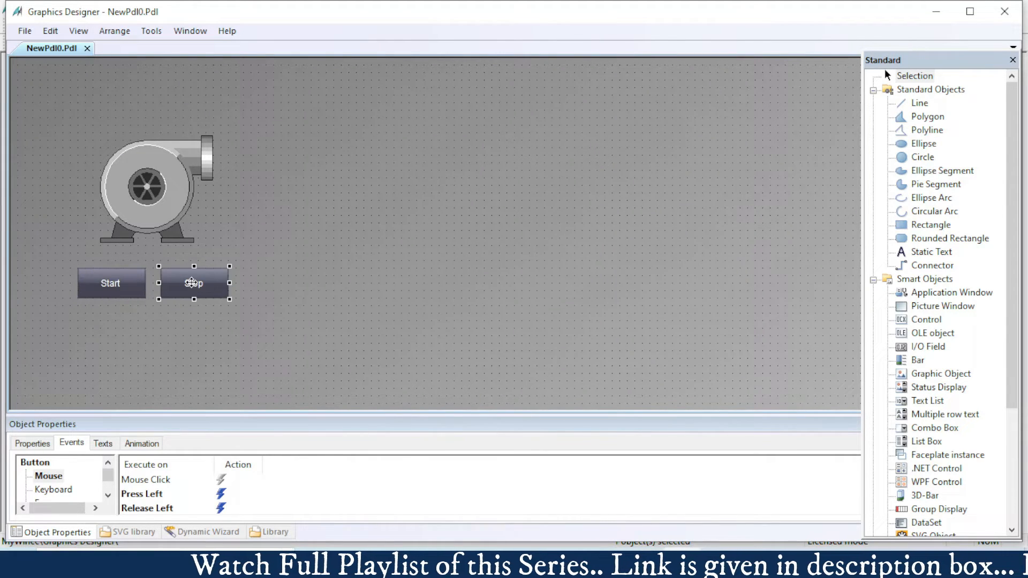
# Save the picture NewPdl0.Pdl and close Graphics Designer to return to WinCC Explorer
pyautogui.click(124, 281)
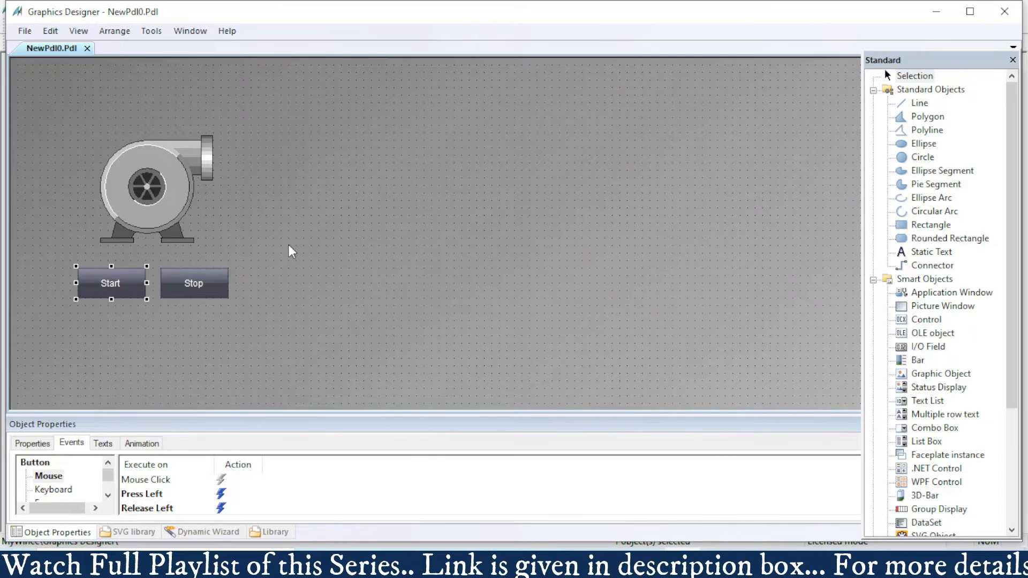
pyautogui.click(25, 33)
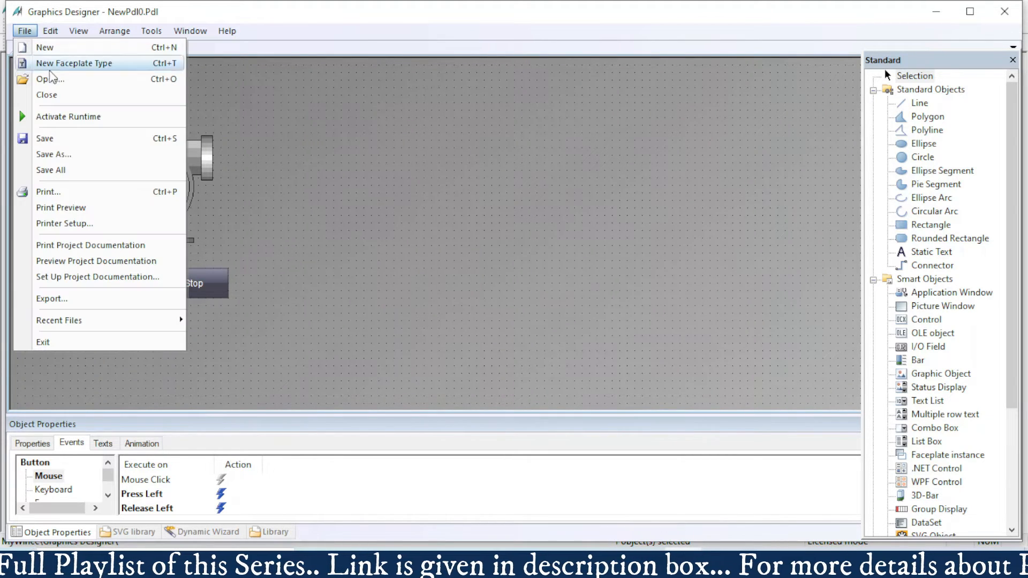
pyautogui.click(85, 137)
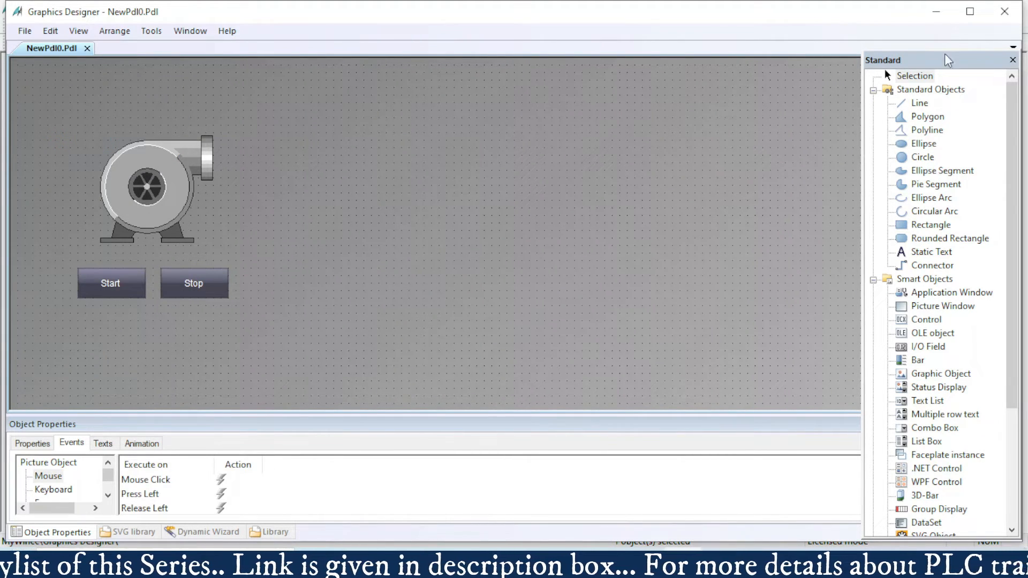
pyautogui.click(1005, 11)
pyautogui.click(328, 210)
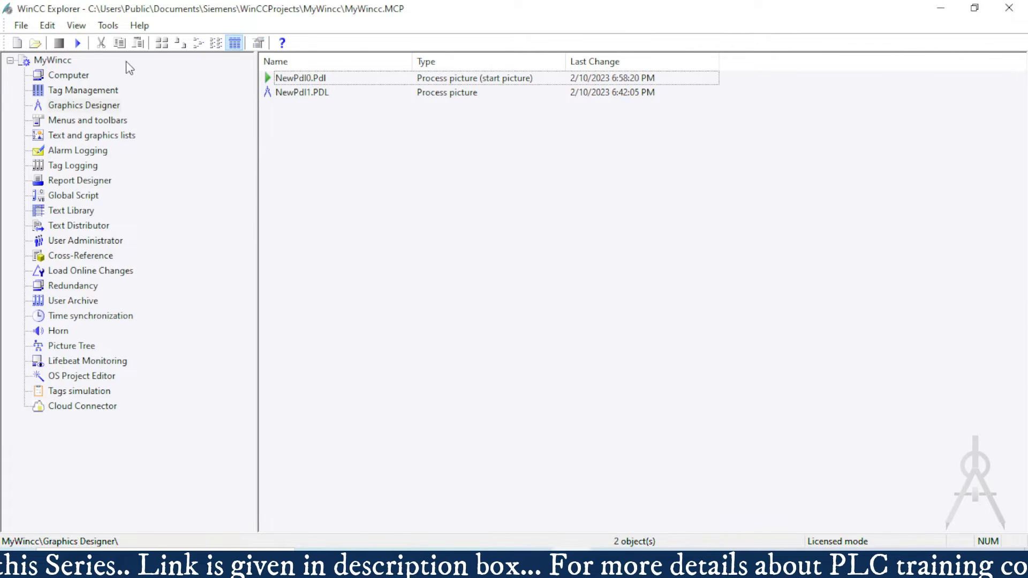
# Activate the WinCC runtime and arrange its window side by side with the RSLogix 500 ladder showing the Start, Stop and Run bits
pyautogui.click(78, 46)
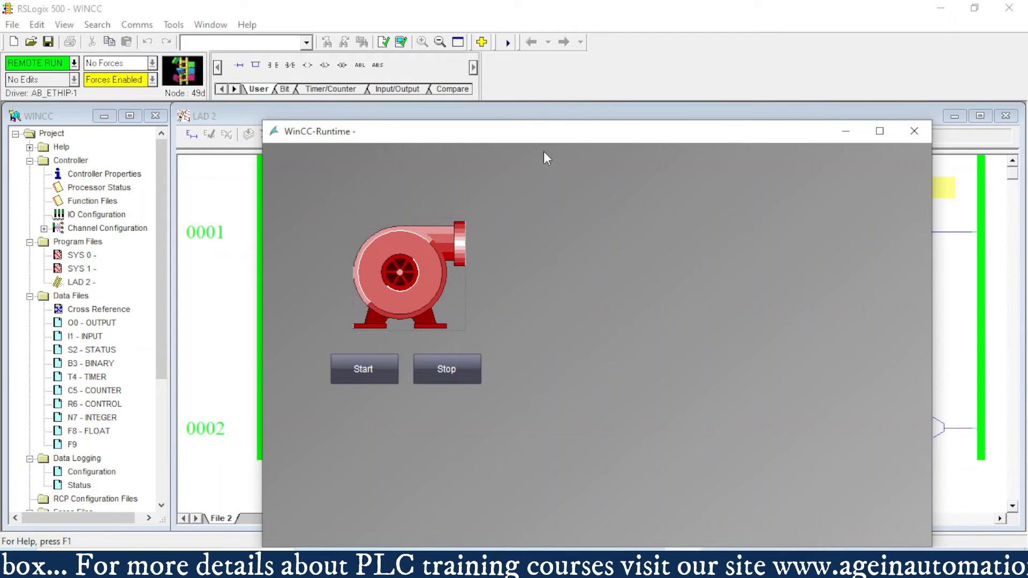
pyautogui.moveTo(535, 134); pyautogui.dragTo(718, 188)
pyautogui.click(974, 8)
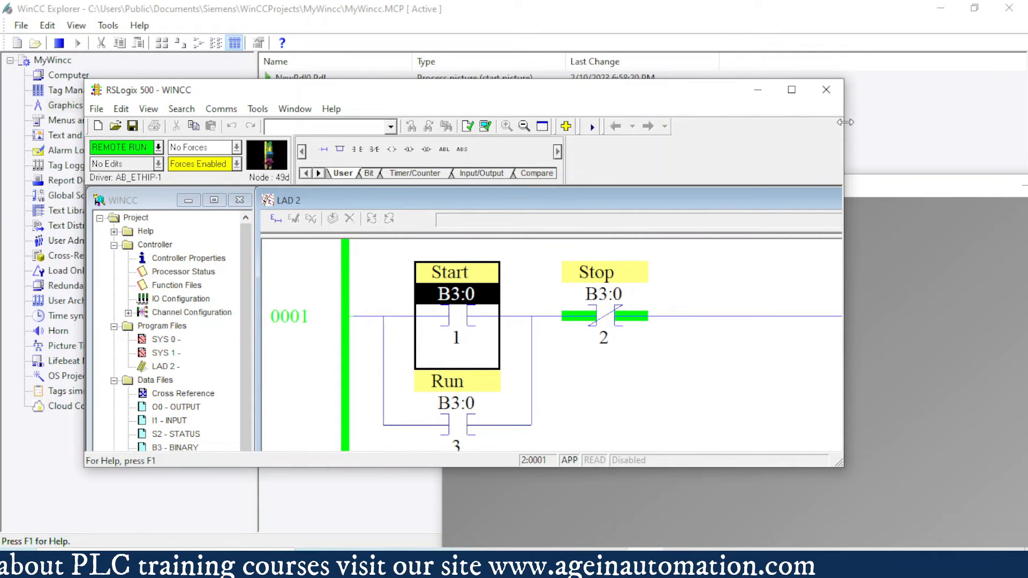
pyautogui.moveTo(843, 117); pyautogui.dragTo(709, 117)
pyautogui.moveTo(366, 96); pyautogui.dragTo(283, 26)
pyautogui.moveTo(625, 396); pyautogui.dragTo(987, 503)
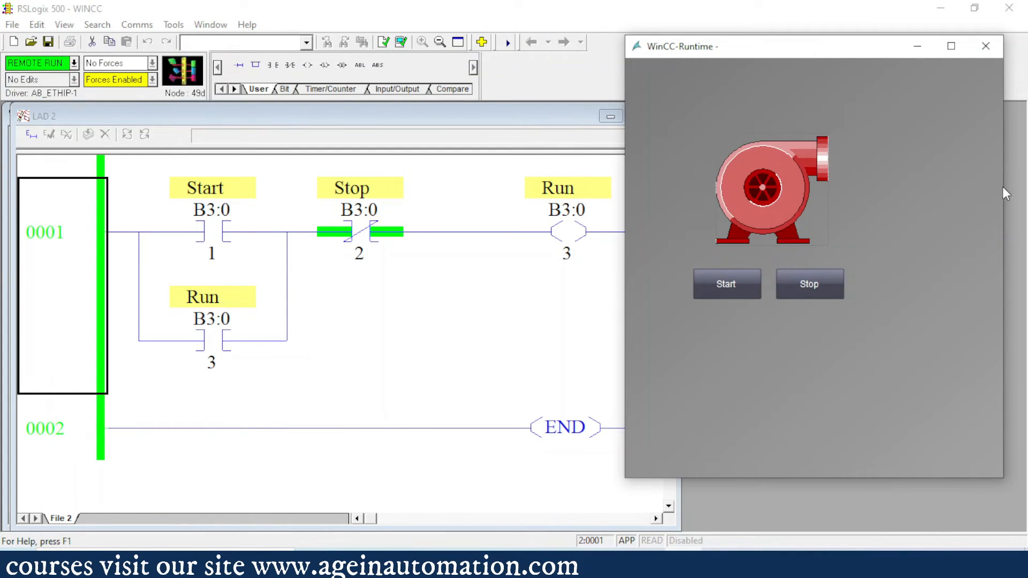
pyautogui.moveTo(1006, 194); pyautogui.dragTo(1026, 194)
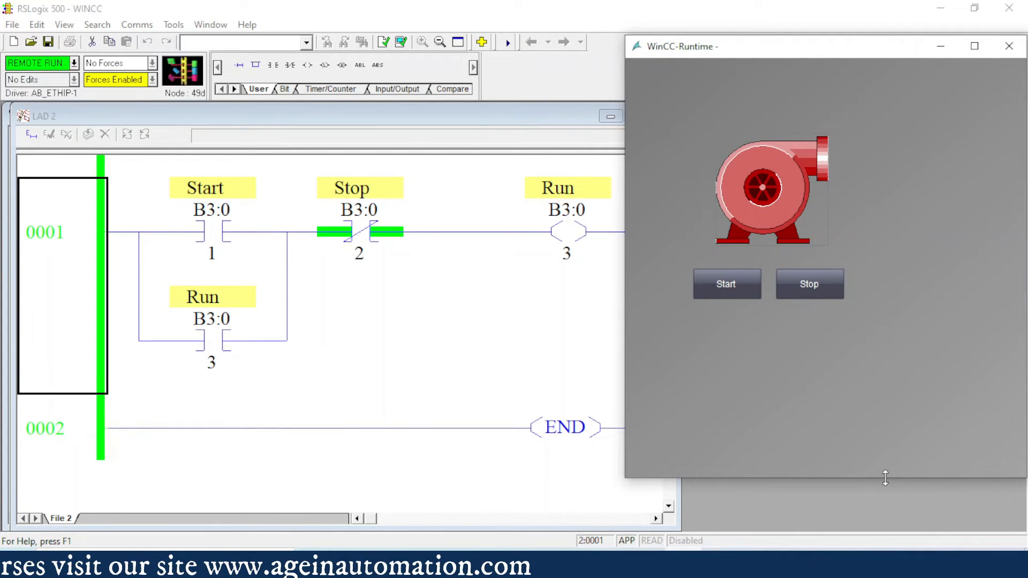
pyautogui.moveTo(885, 476); pyautogui.dragTo(886, 534)
pyautogui.moveTo(625, 280); pyautogui.dragTo(644, 279)
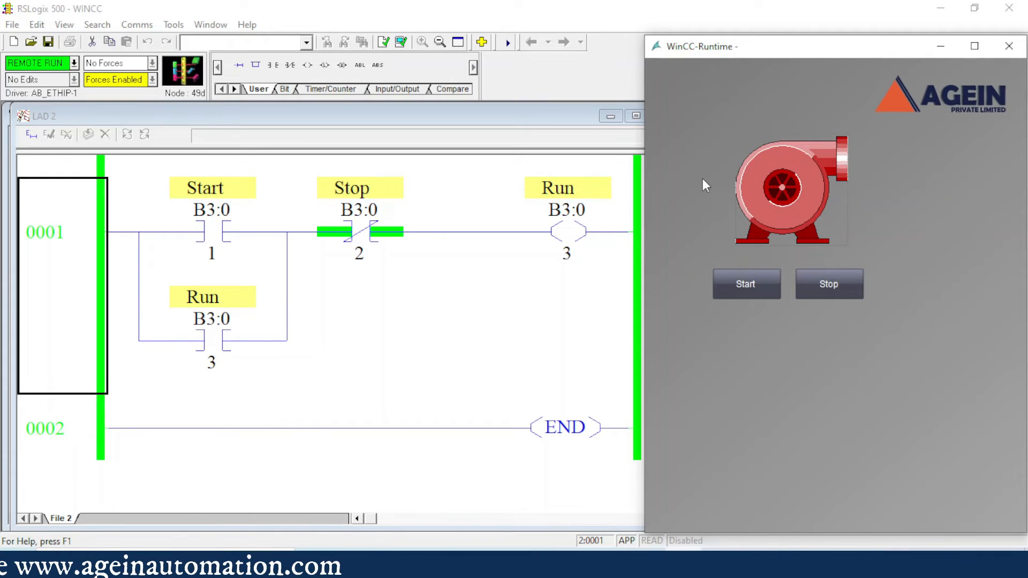
# Test the pump control from the runtime picture by starting the pump and stopping it again
pyautogui.click(761, 290)
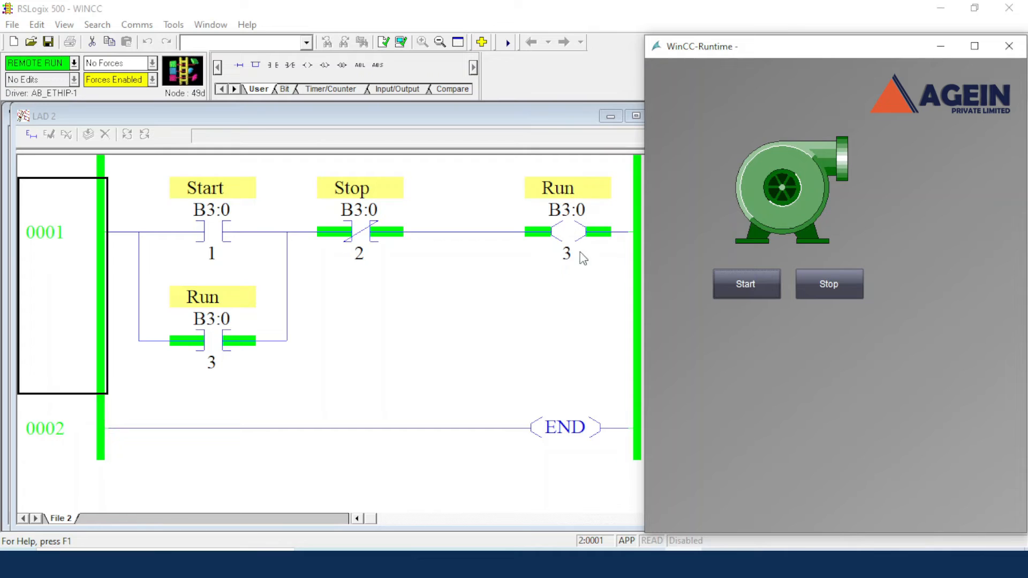
pyautogui.click(854, 288)
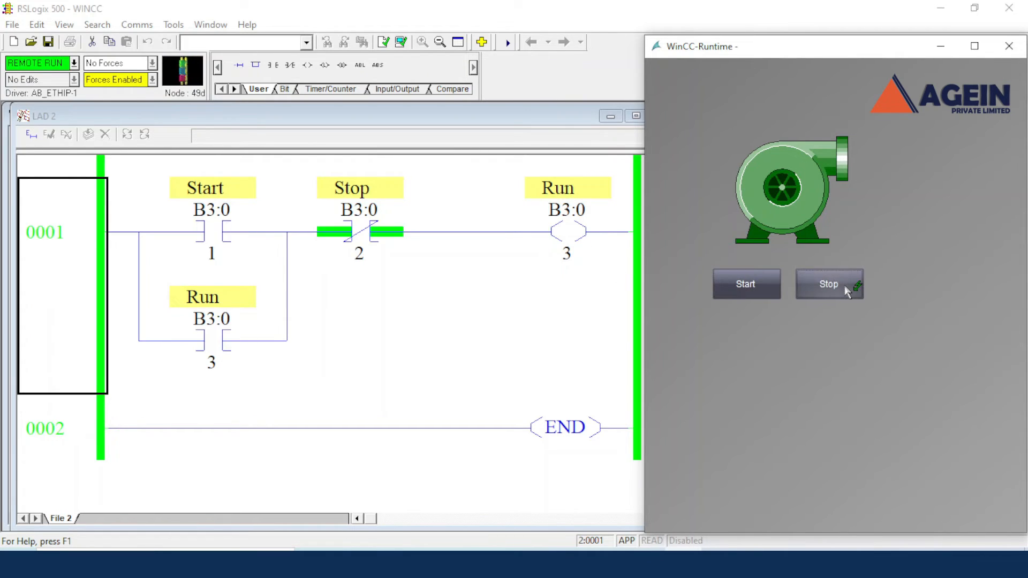